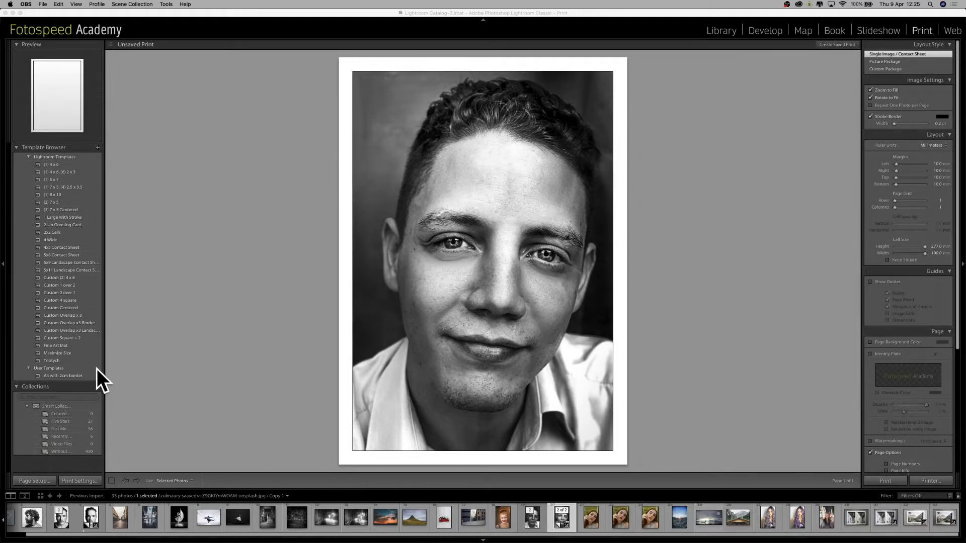
- Try the A4 with 2cm border user template on the portrait, and undo applying it
left_click(77, 376)
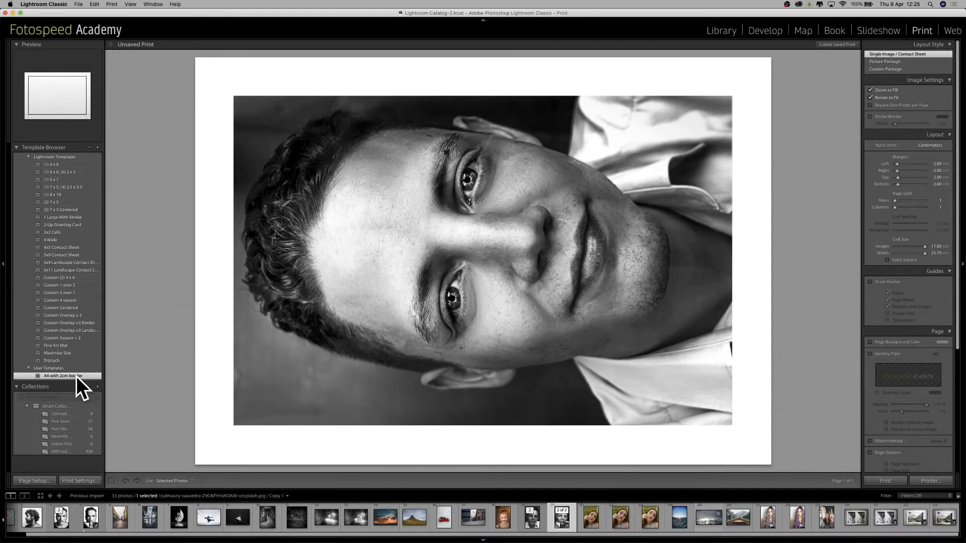
key("super+z")
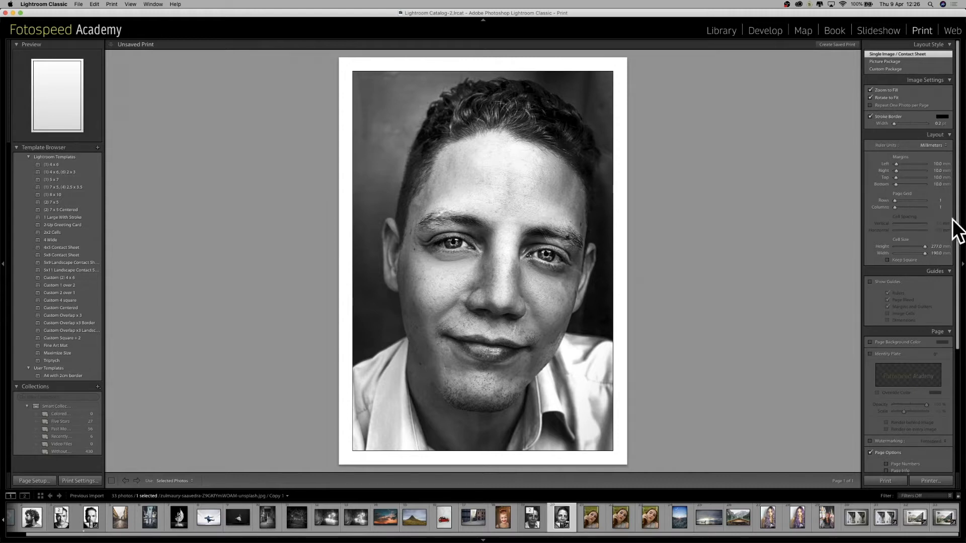
scroll(954, 221, "down", 5)
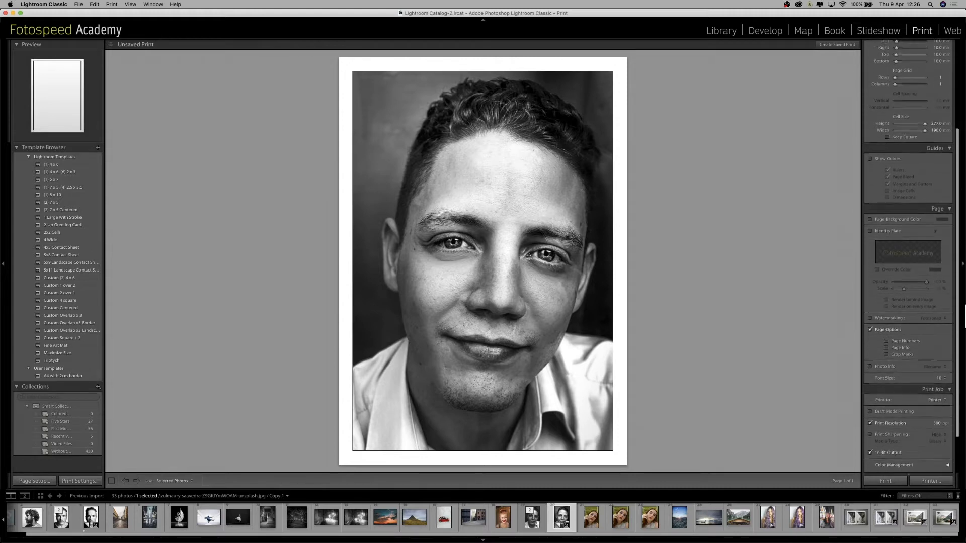
scroll(938, 187, "down", 2)
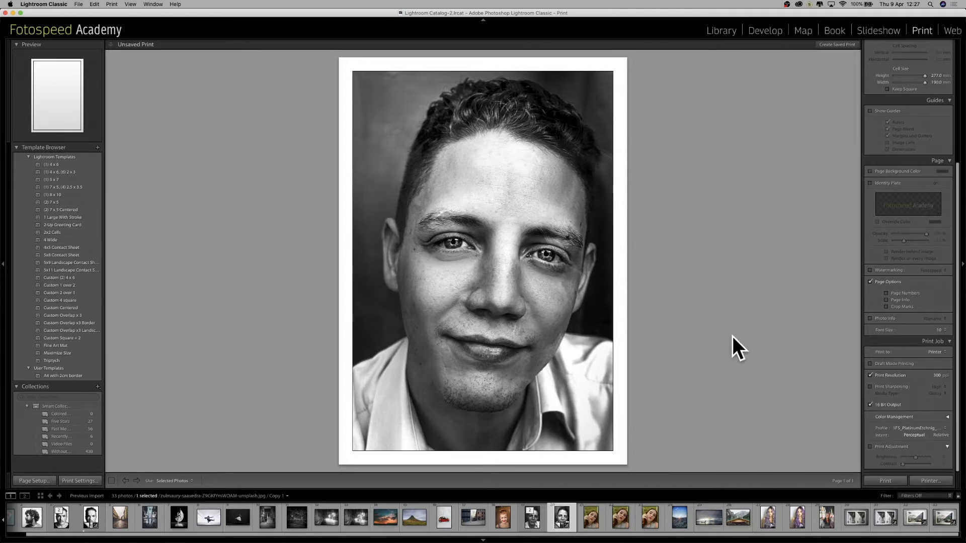
key("super+Tab")
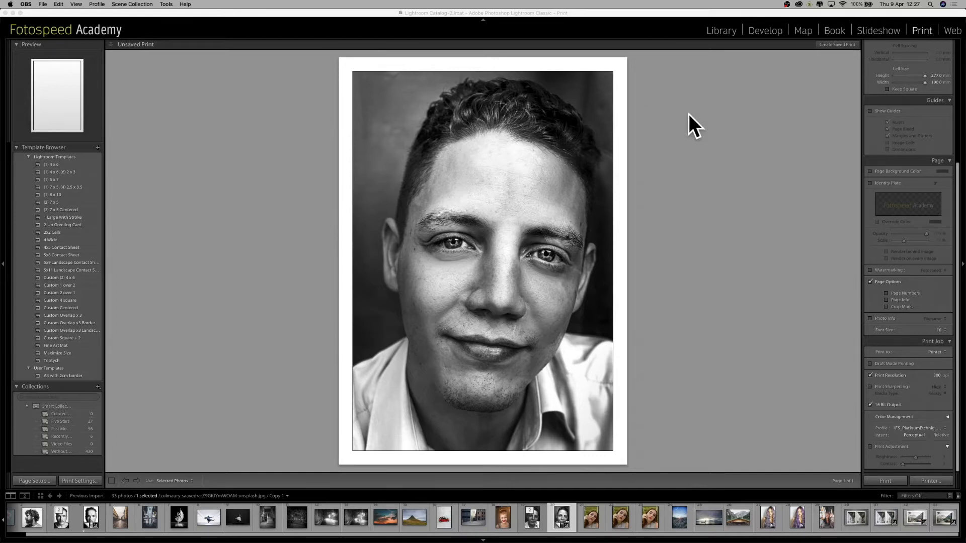
- Set the paper size in the page setup to A3 (Sheet Feeder - Borderless (Auto Expand))
left_click(40, 481)
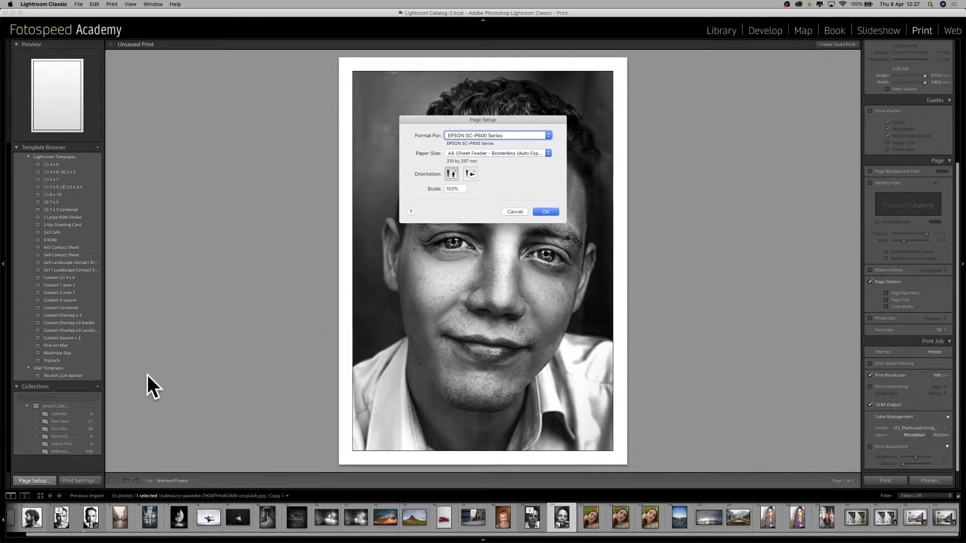
left_click_drag(491, 119, 502, 92)
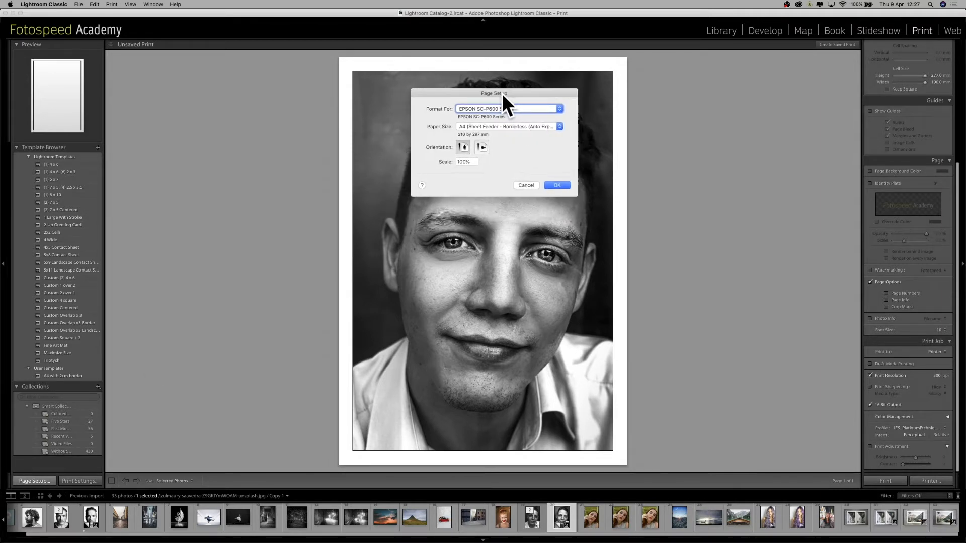
left_click(558, 127)
mouse_move(556, 126)
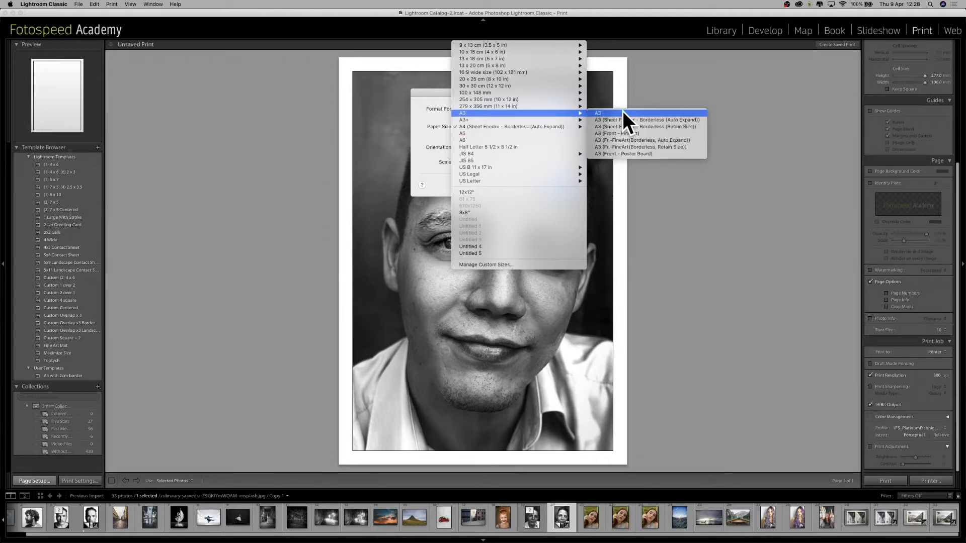
mouse_move(623, 111)
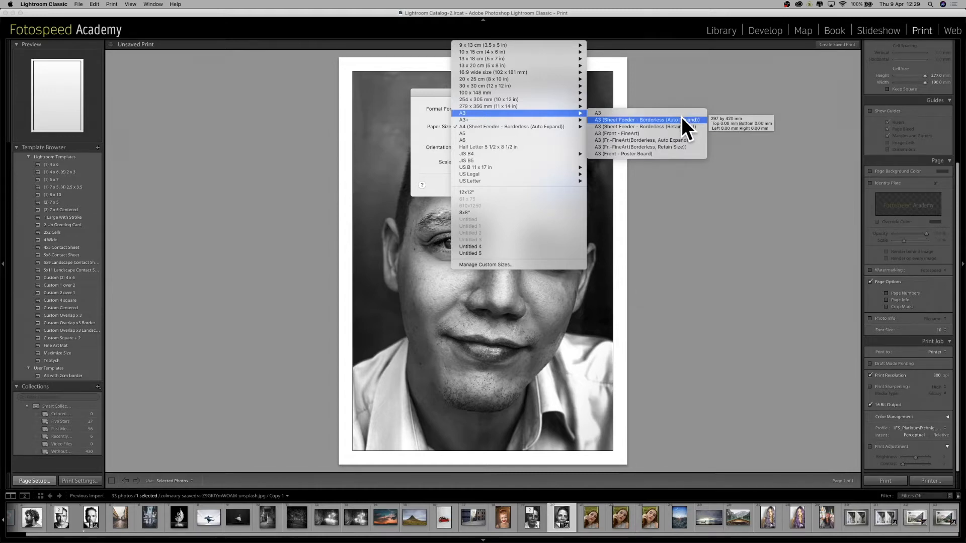
left_click(681, 120)
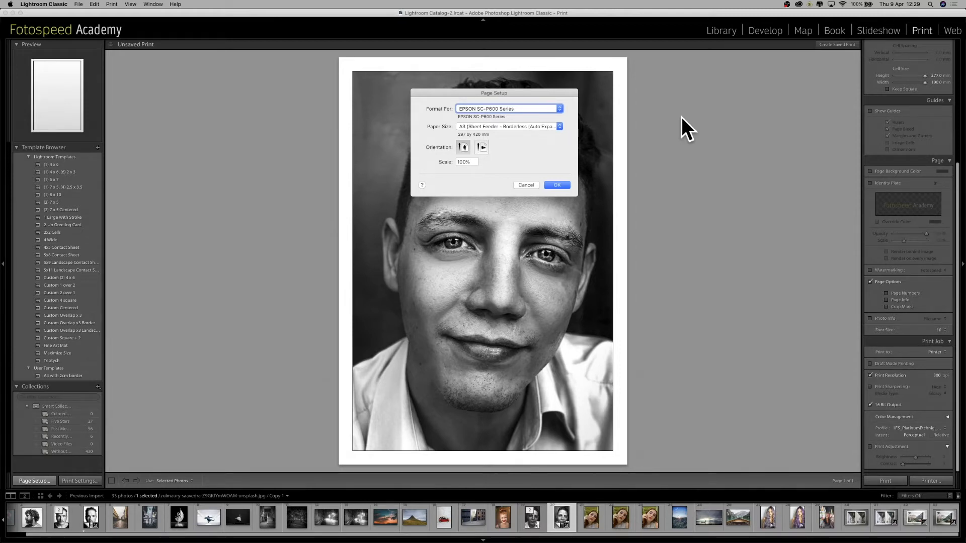
left_click(556, 185)
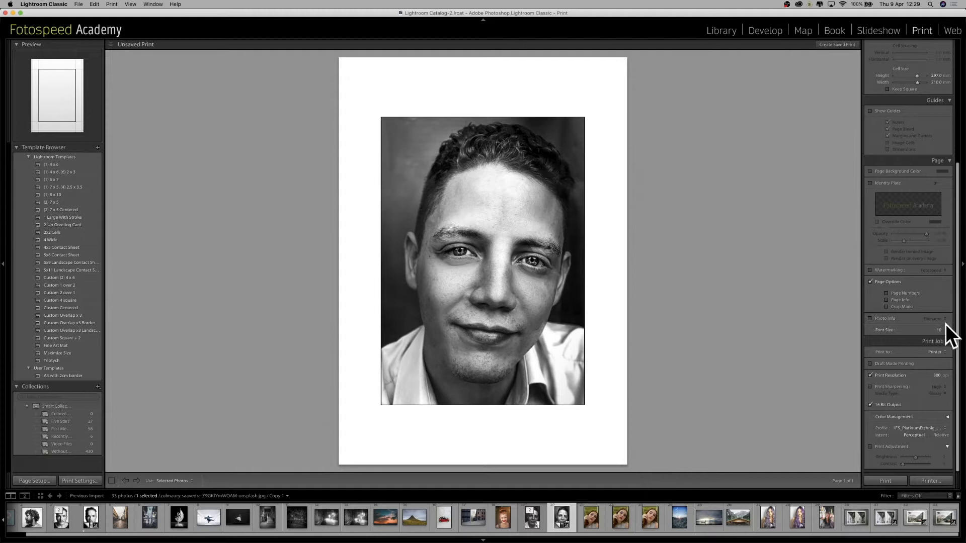
- Switch the print layout style to Picture Package and select the square cell in the middle of the page
left_click_drag(959, 327, 961, 179)
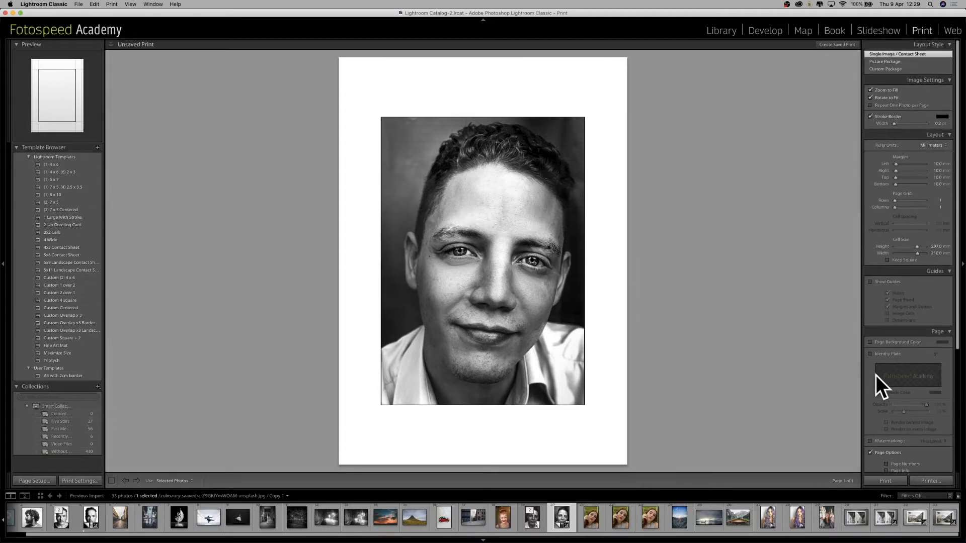
left_click(902, 62)
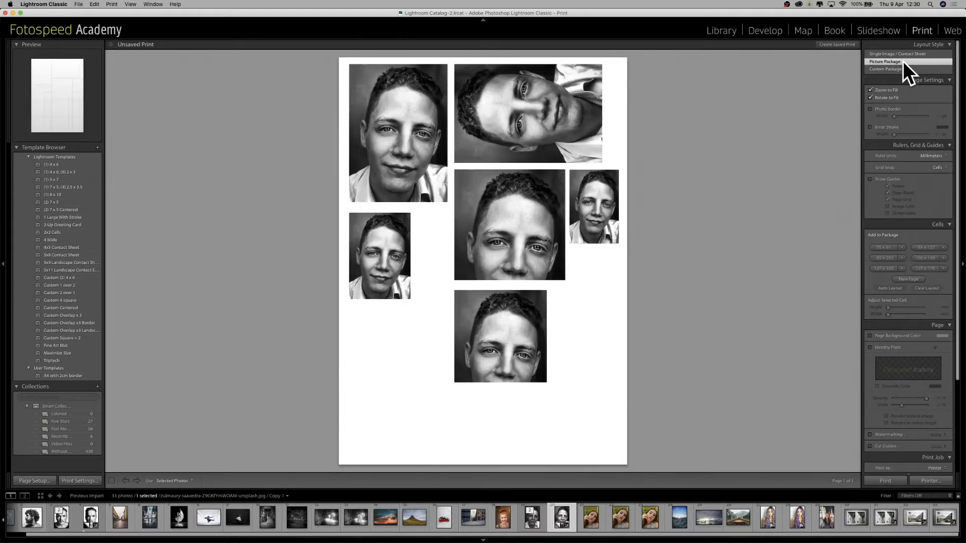
left_click(512, 243)
mouse_move(504, 231)
left_mouse_down()
mouse_move(551, 278)
mouse_move(502, 232)
mouse_move(512, 226)
left_mouse_up()
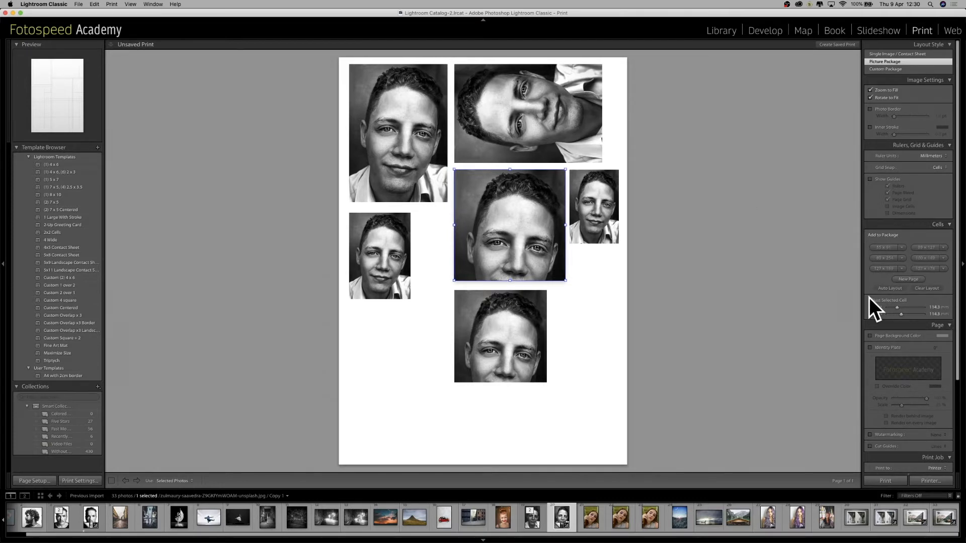
- Add a custom 10 x 20 mm cell to the package and place it below the portrait cells on the page's left side
left_click(901, 248)
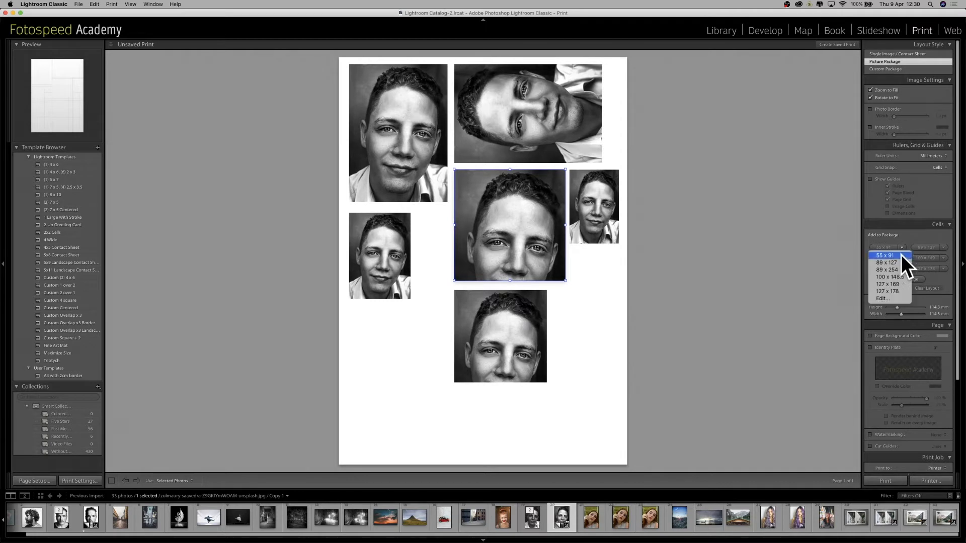
left_click(881, 298)
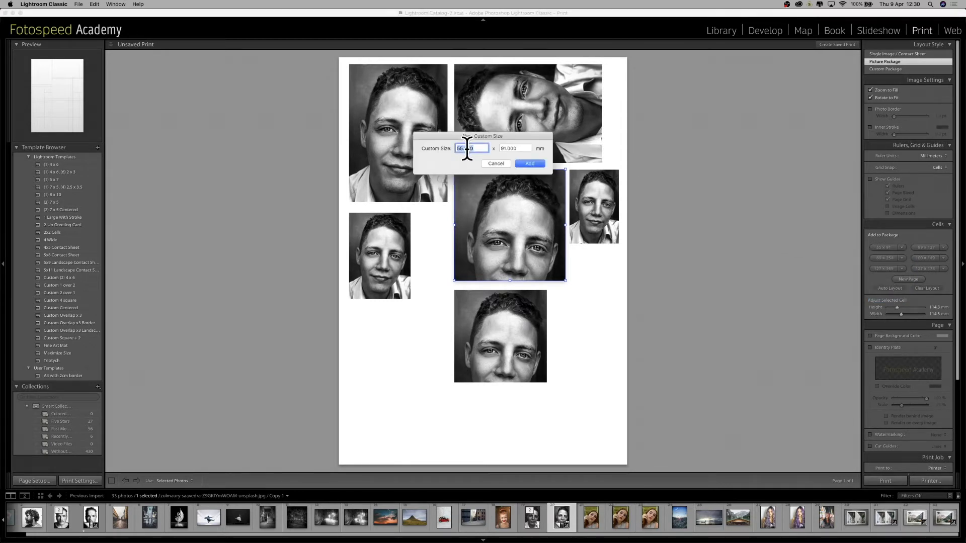
type("10")
key("Tab")
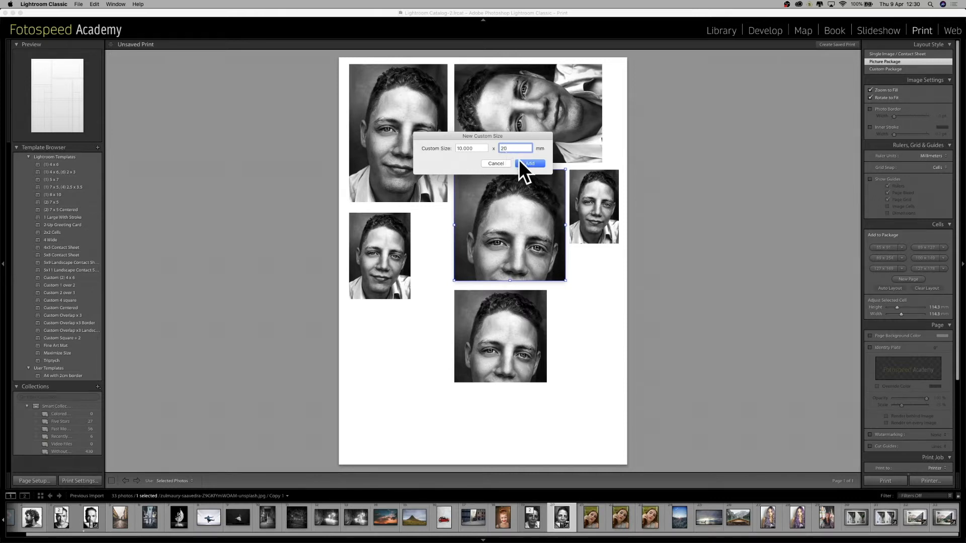
left_click(524, 163)
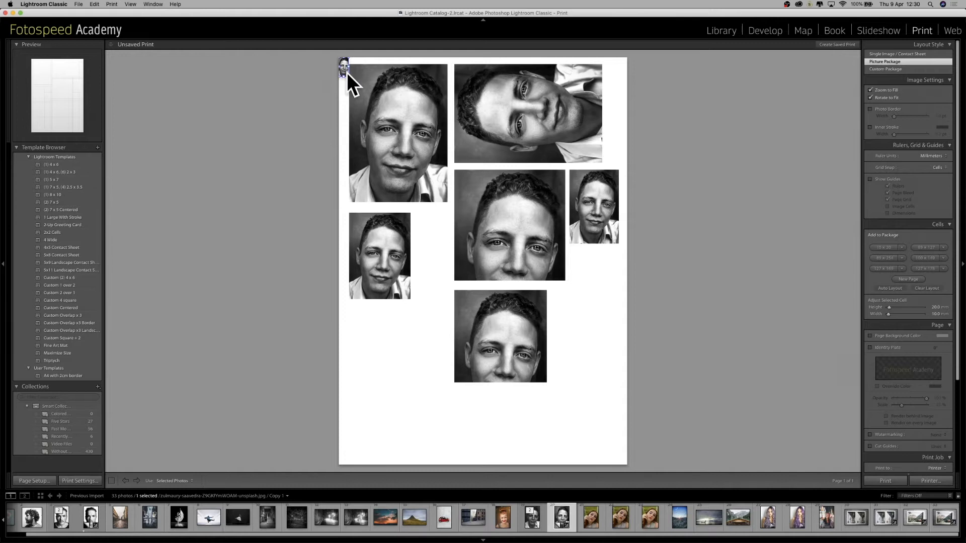
left_click_drag(346, 73, 396, 353)
left_click(414, 348)
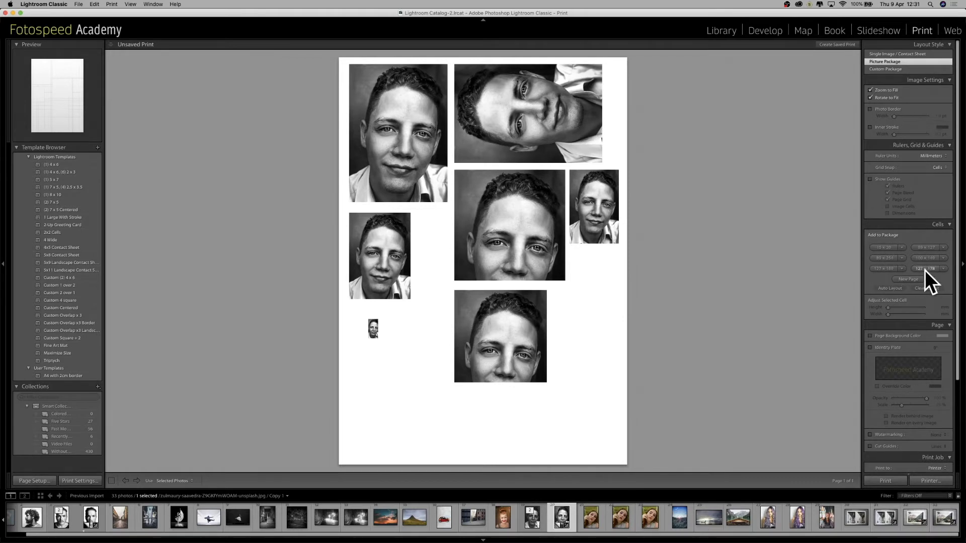
left_click(902, 247)
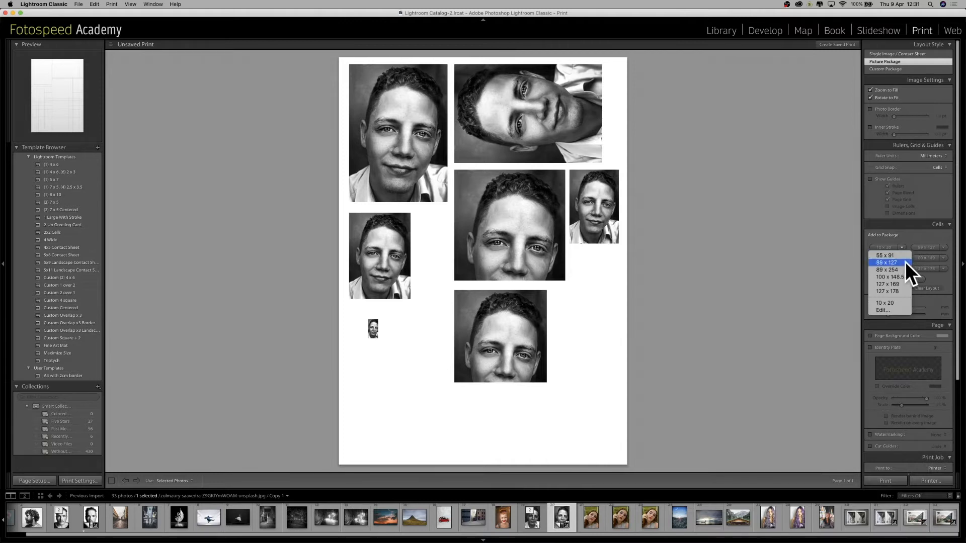
left_click(902, 307)
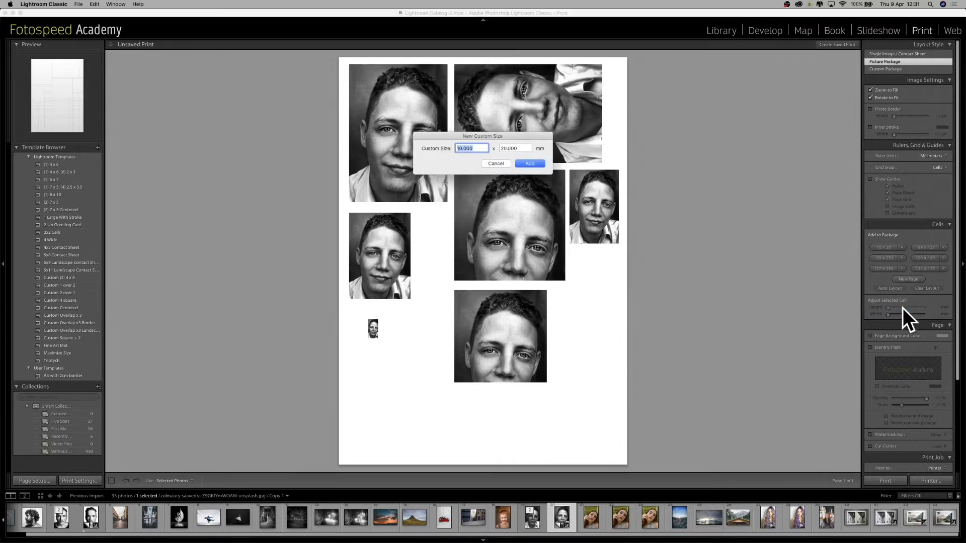
left_click(497, 163)
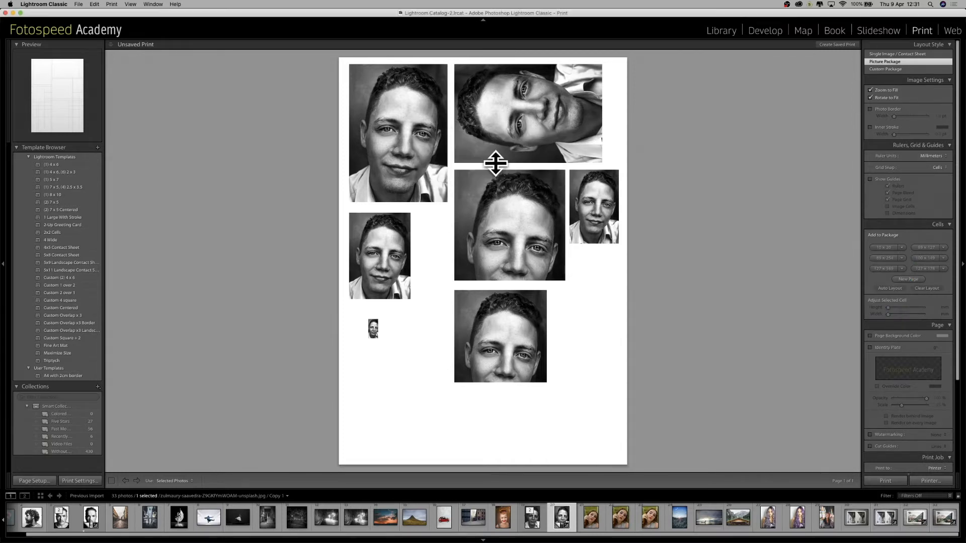
- Try adding a new blank page to the package, and delete that page again
left_click(897, 279)
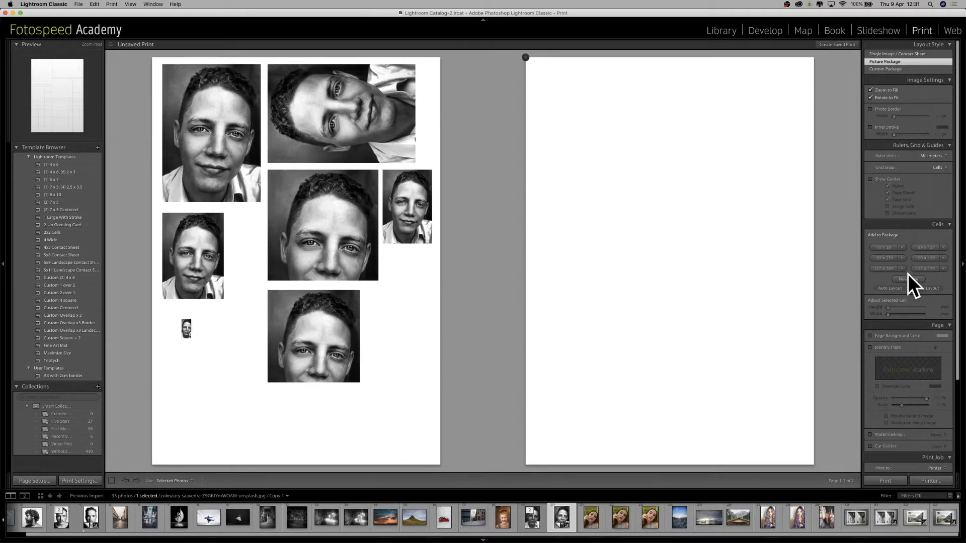
left_click(525, 58)
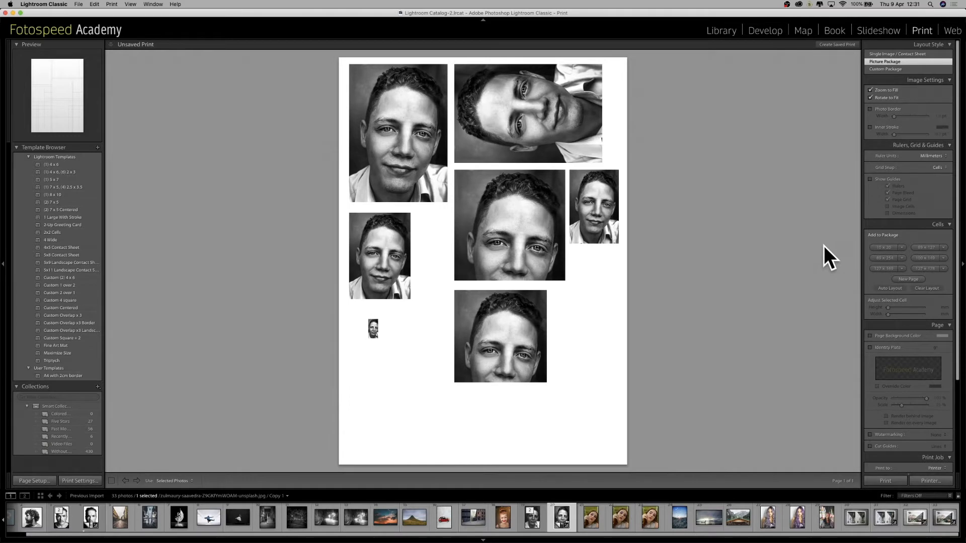
- Resize the upper-right landscape cell to about 110 mm high and 90 mm wide, and place it beside the large portrait cell
left_click(515, 111)
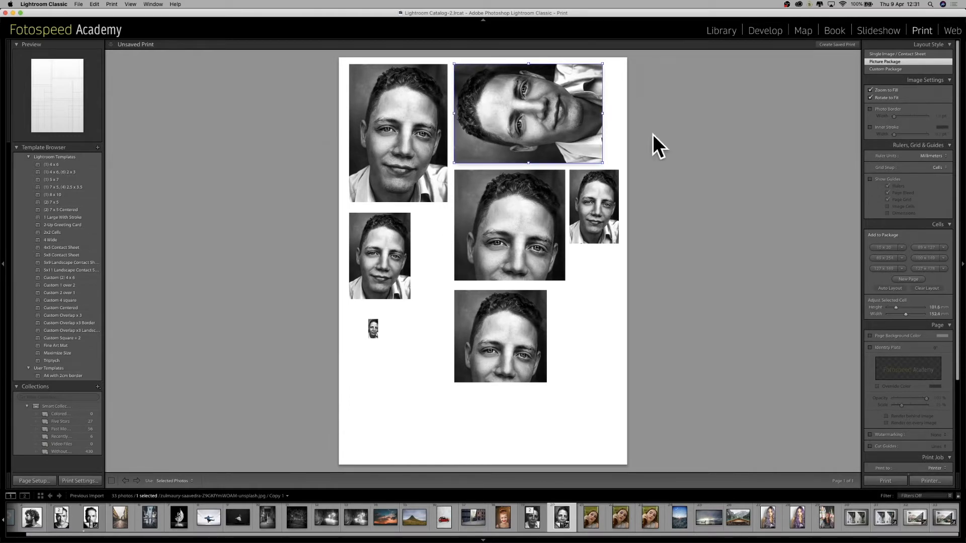
mouse_move(895, 307)
left_mouse_down()
mouse_move(931, 305)
mouse_move(897, 315)
left_mouse_up()
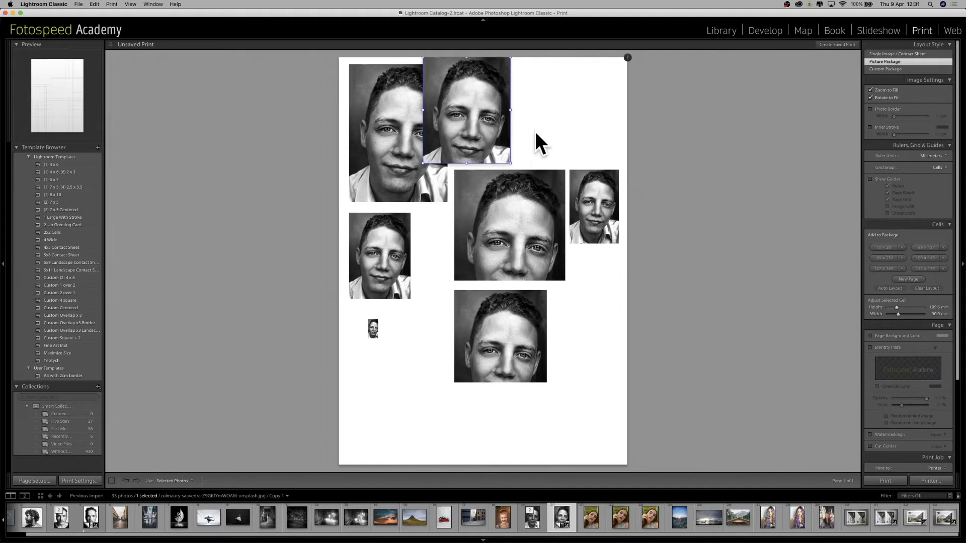
left_click_drag(437, 98, 469, 102)
- Move the middle square cell up and to the right, and reposition the large portrait cell in the page's upper-left corner
left_click_drag(487, 245, 527, 176)
left_click_drag(366, 154, 466, 272)
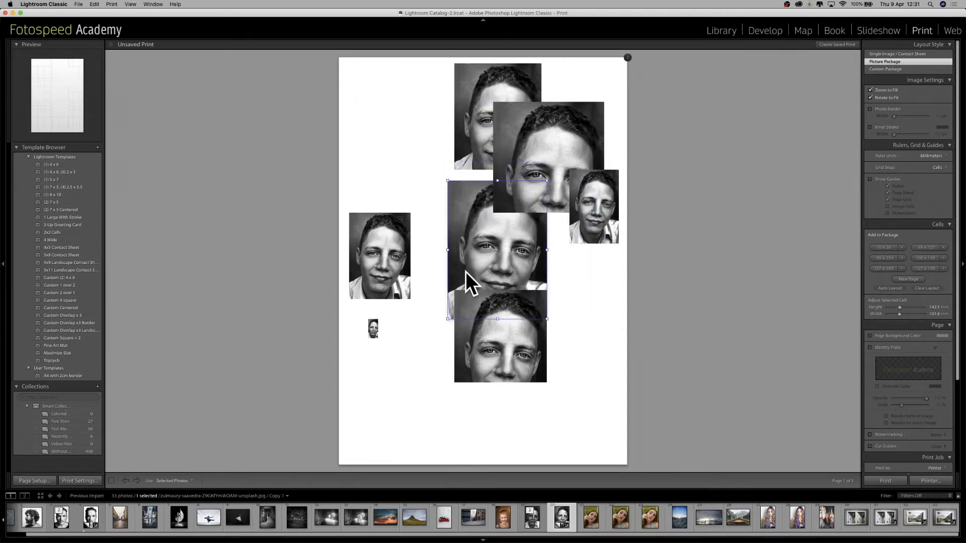
left_click_drag(462, 241, 387, 135)
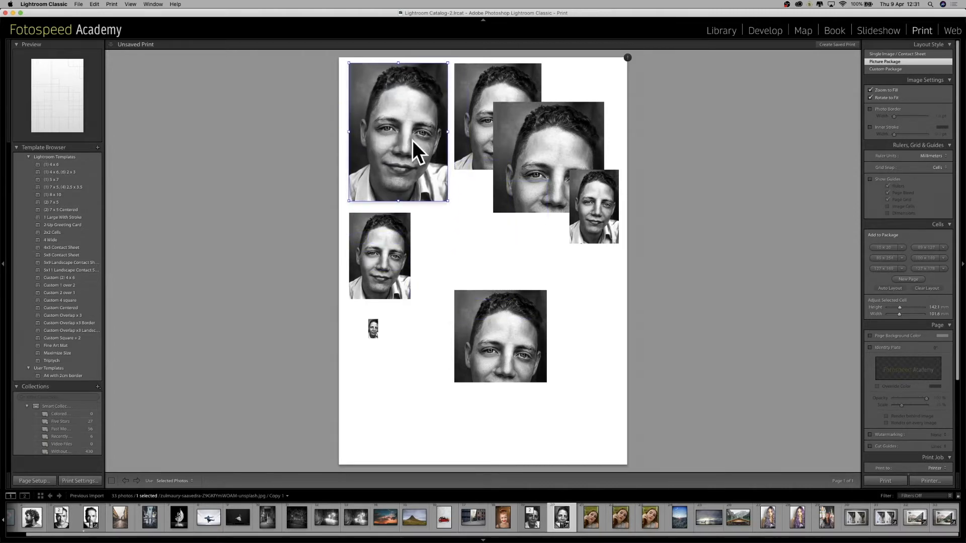
- Save the current layout as a new template named test1 in the User Templates folder
left_click(97, 146)
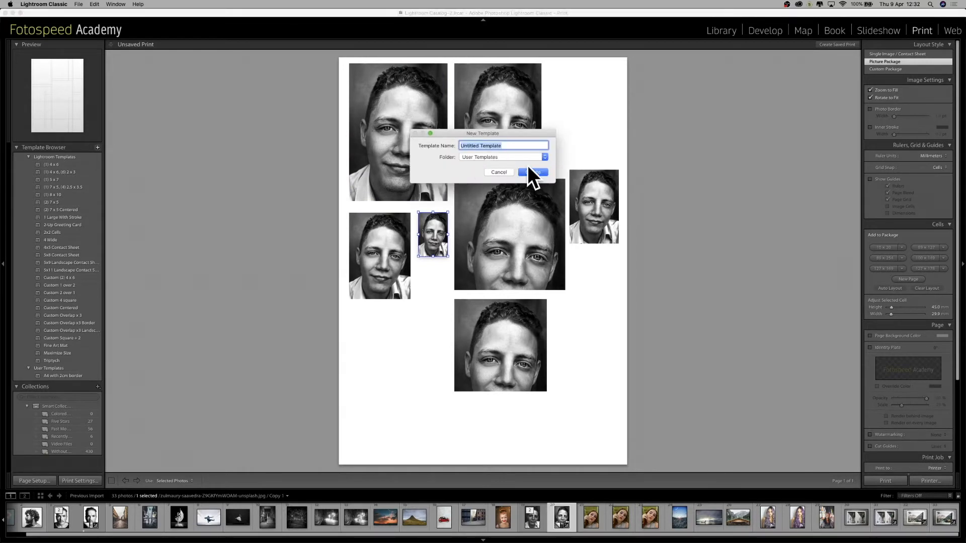
type("test1")
left_click(525, 168)
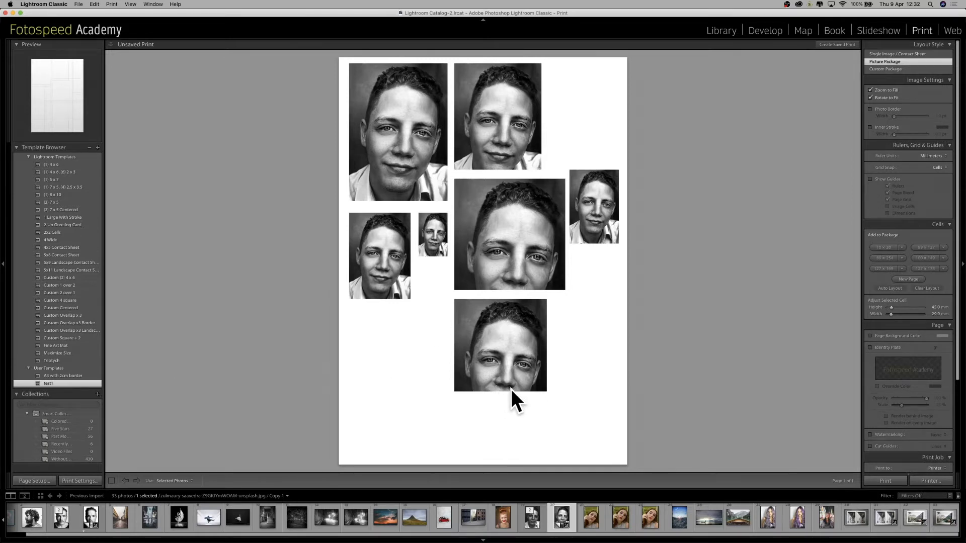
- Switch to a cleared Custom Package layout and place a 10 x 20 mm cell near the page's upper-left corner
left_click(880, 69)
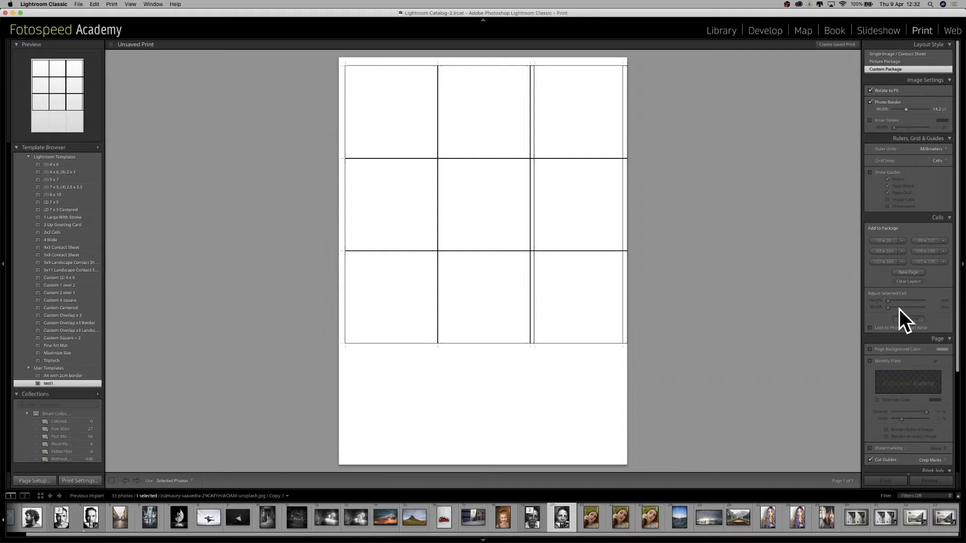
left_click(906, 282)
left_click(885, 241)
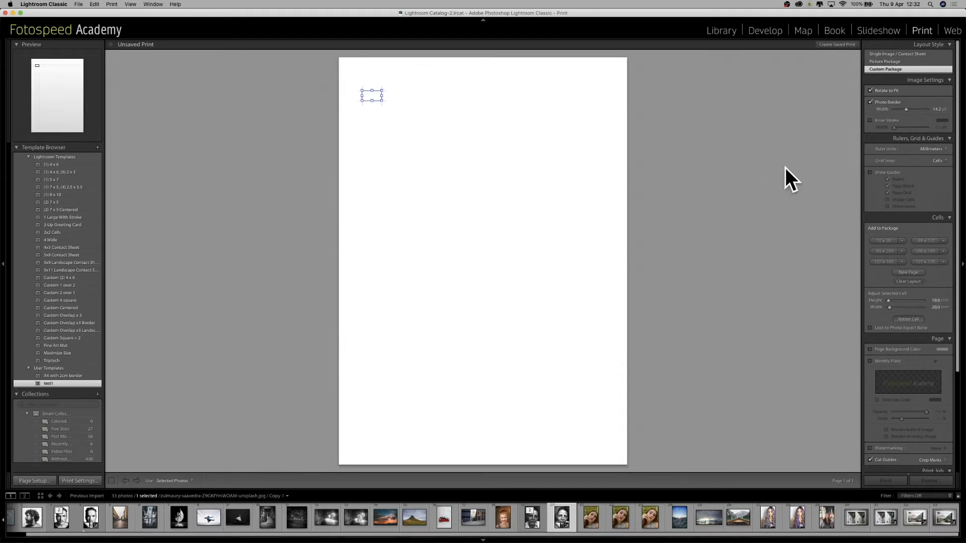
- Add 127 x 178, 127 x 169 and 89 x 127 mm cells, stacked from top to bottom along the page's right side
left_click(926, 261)
left_click_drag(438, 94, 518, 121)
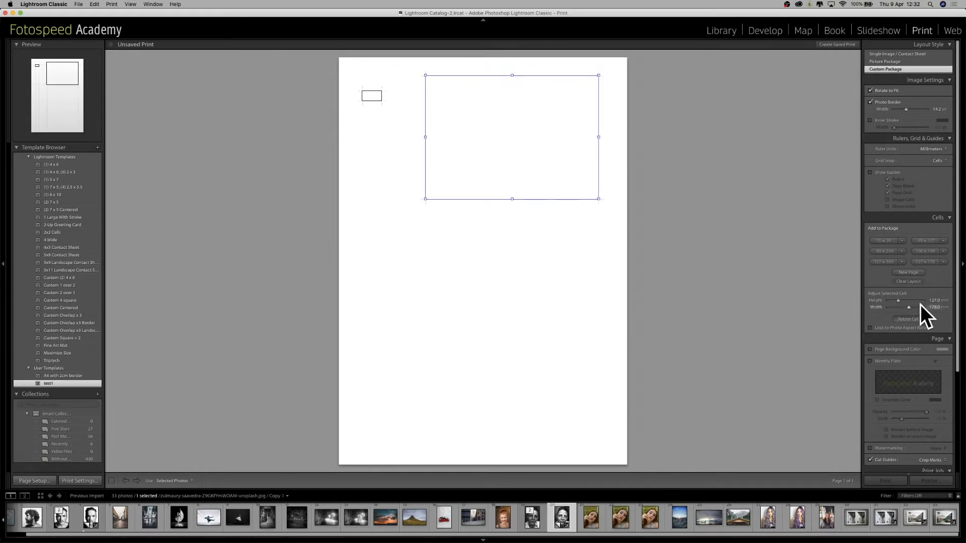
left_click(884, 262)
left_click_drag(426, 250, 519, 261)
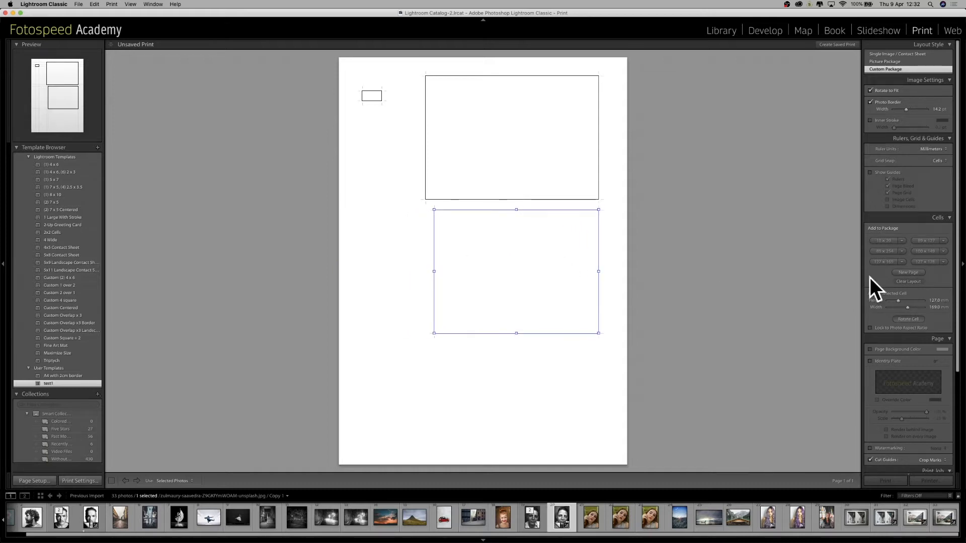
left_click(931, 243)
left_click_drag(378, 409, 519, 390)
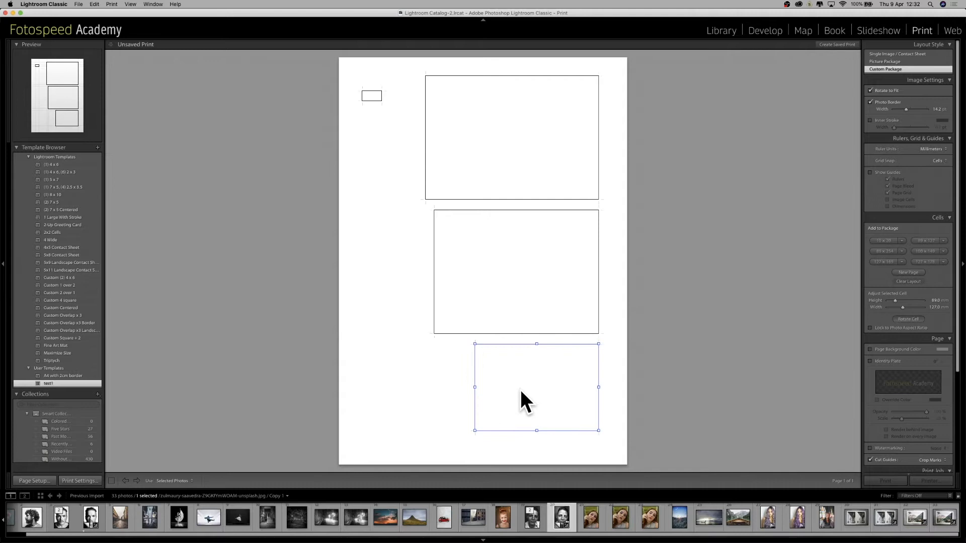
- Delete the 10 x 20 mm cell and move the 89 x 127 mm cell slightly further down the page
left_click_drag(370, 94, 381, 257)
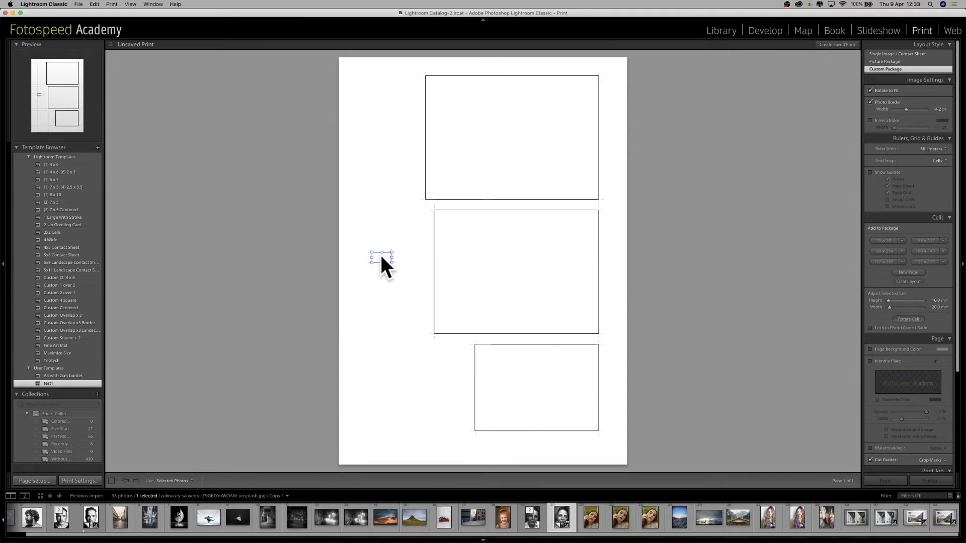
key("Delete")
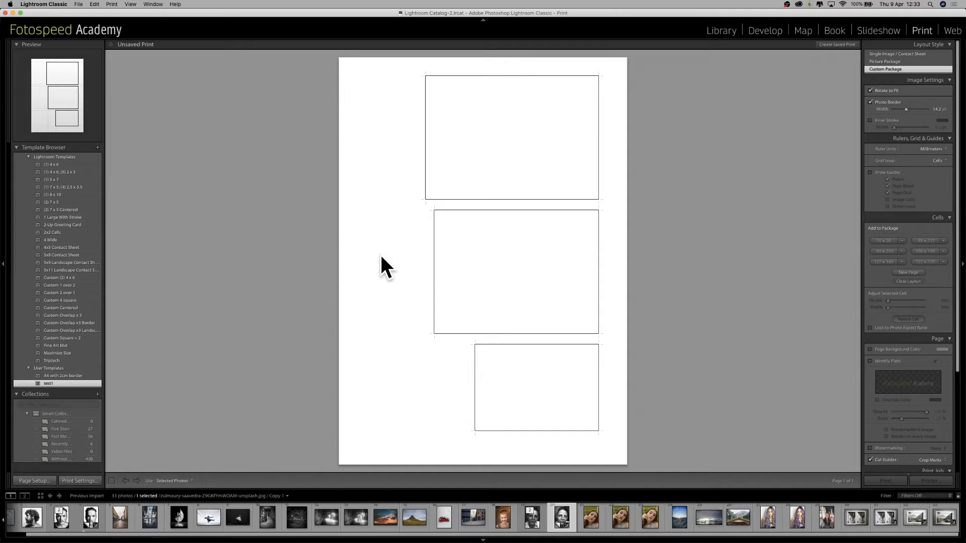
left_click(540, 400)
left_click_drag(540, 400, 541, 406)
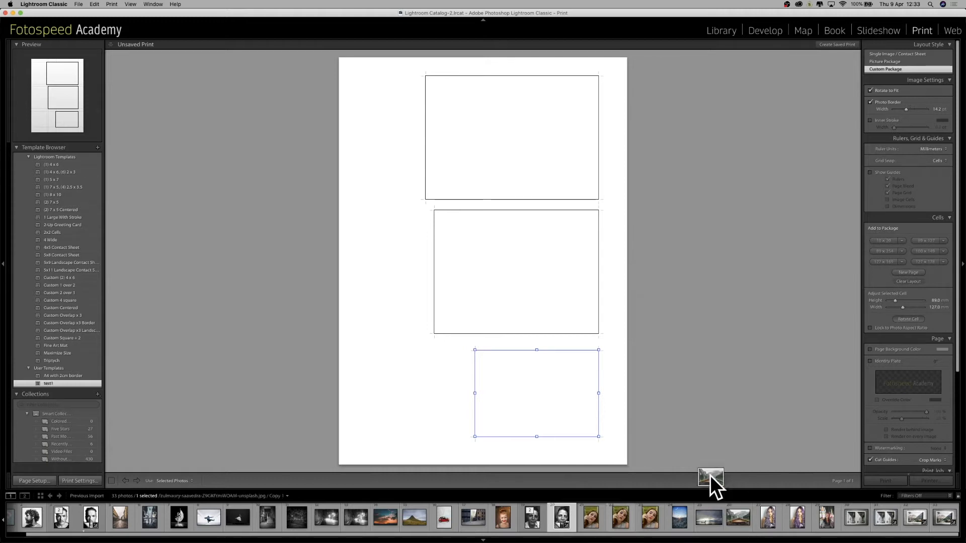
- Fill the cells with photos: the black-and-white dancer at the top, the mountain lake boat in the middle, the street scene at the bottom
left_click_drag(738, 518, 524, 284)
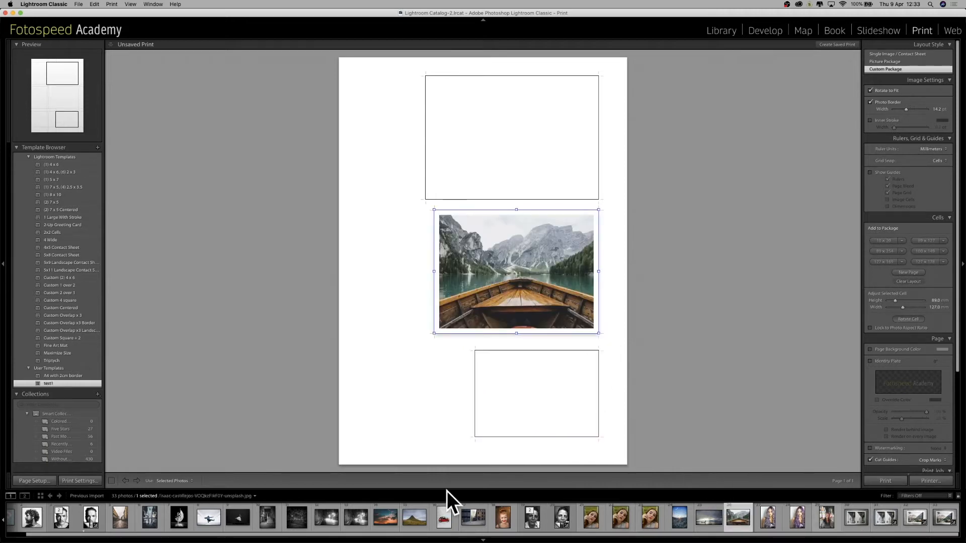
left_click_drag(479, 524, 536, 418)
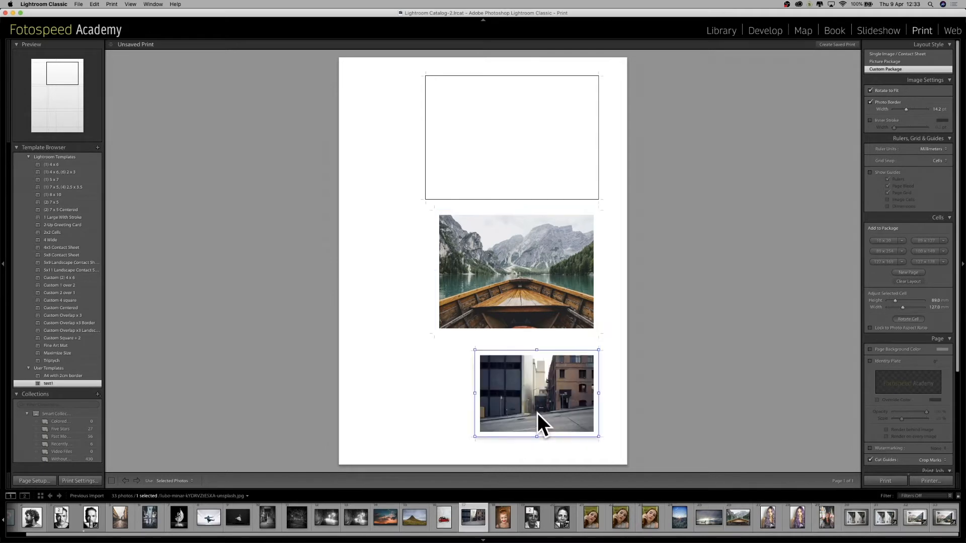
left_click_drag(355, 521, 491, 153)
left_click(641, 179)
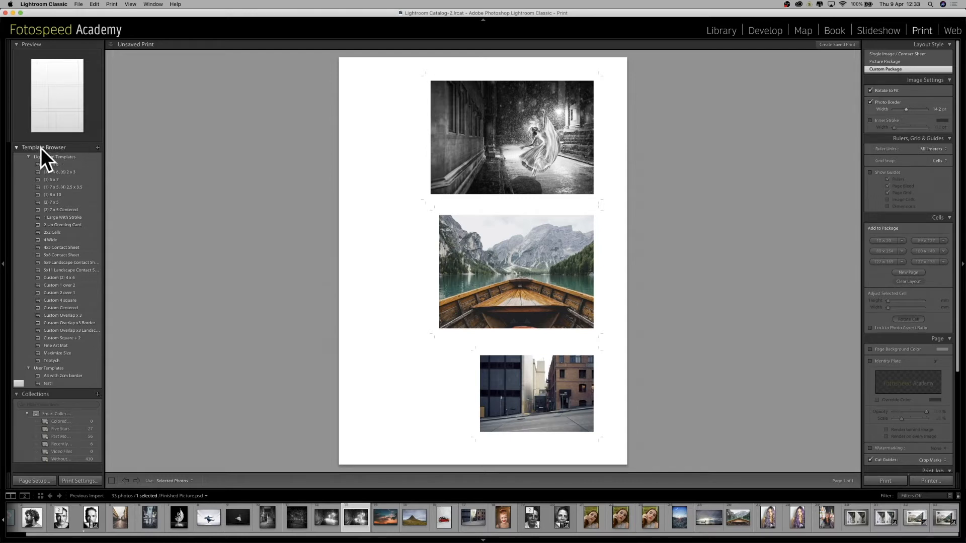
- Save the current layout as a new template named custom1 in the User Templates folder
left_click(97, 148)
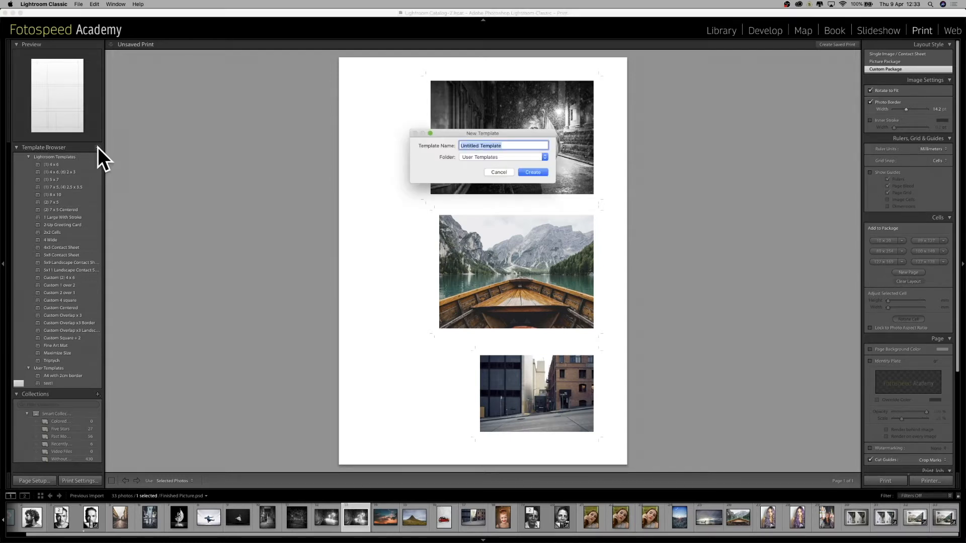
type("custom1")
left_click(534, 172)
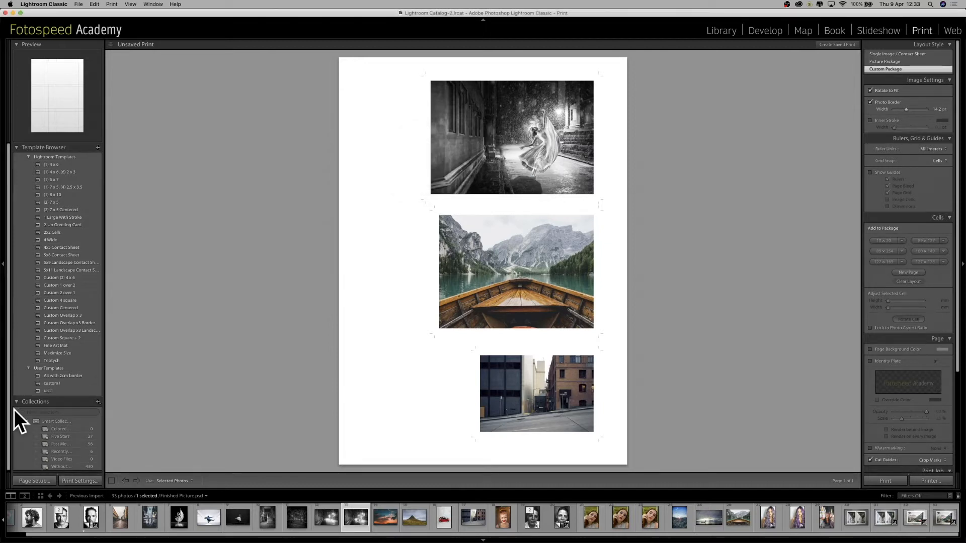
- Apply the test1 user template and preview it with the sunset, grassy mountain, red car and street photos
left_click(46, 391)
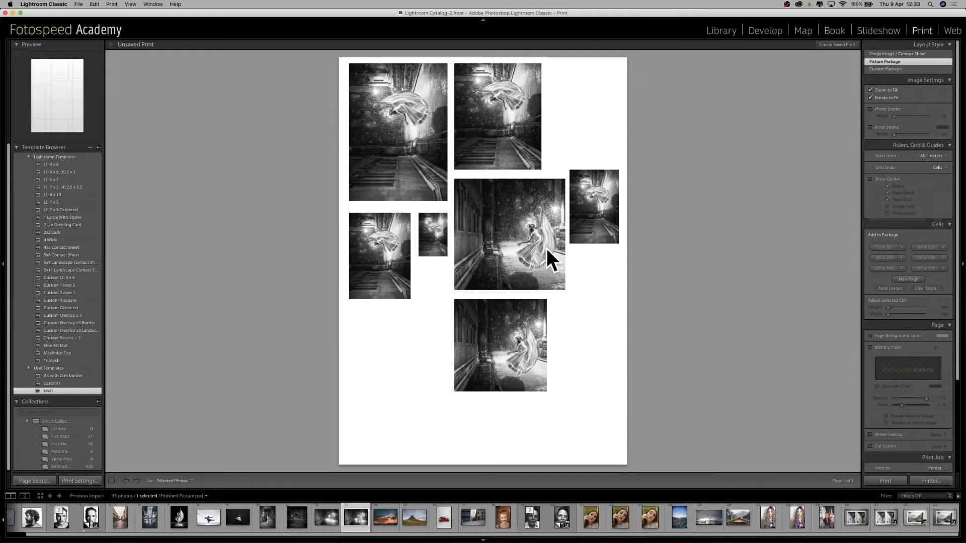
left_click(382, 519)
left_click(408, 518)
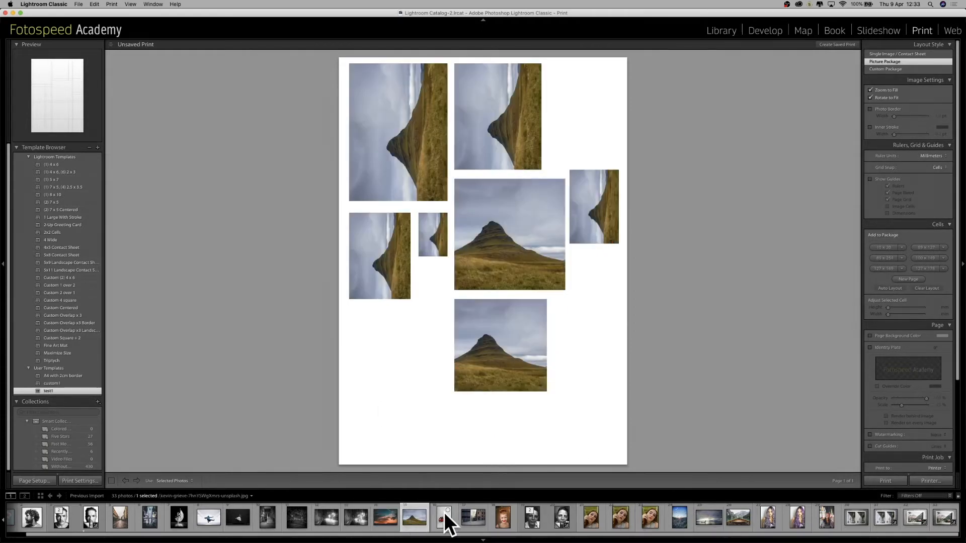
left_click(444, 512)
left_click(468, 513)
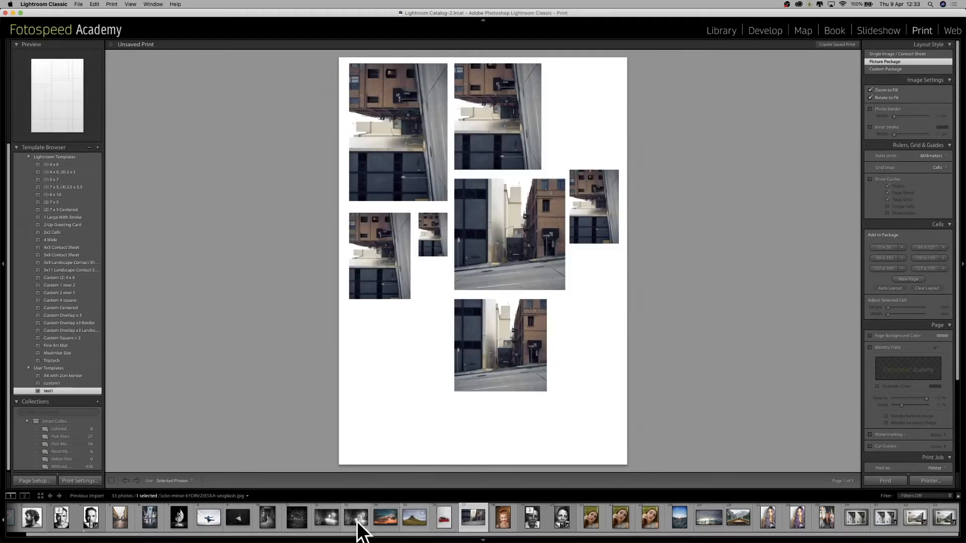
- Apply the custom1 template and fill its cells with the silhouetted boatman at the top, the sunset in the middle and the dancer at the bottom
left_click(51, 382)
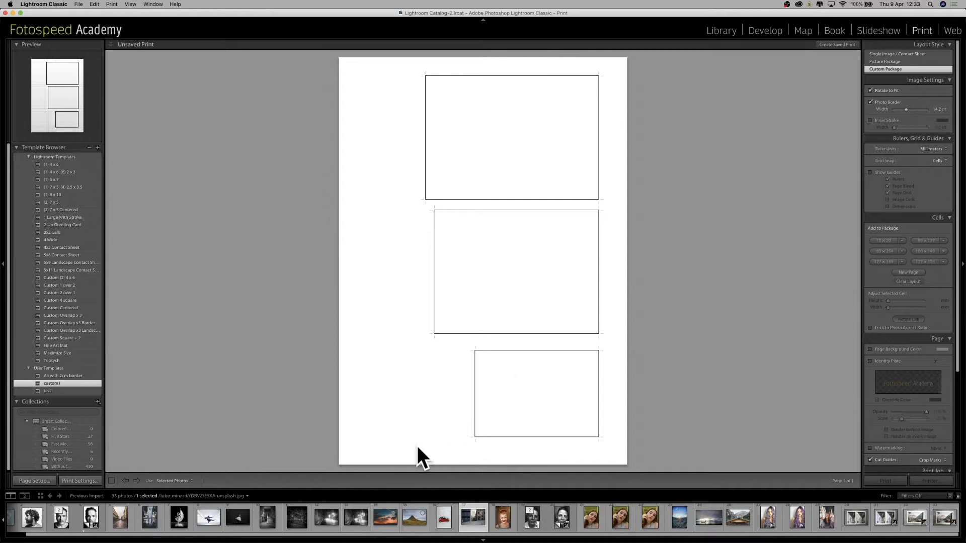
left_click_drag(361, 517, 529, 386)
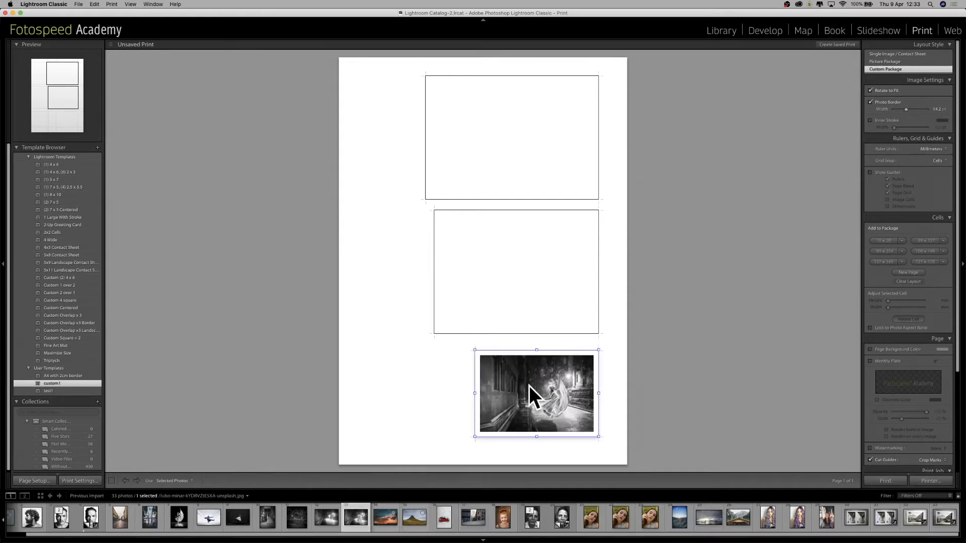
left_click_drag(390, 516, 478, 279)
left_click_drag(708, 512, 518, 103)
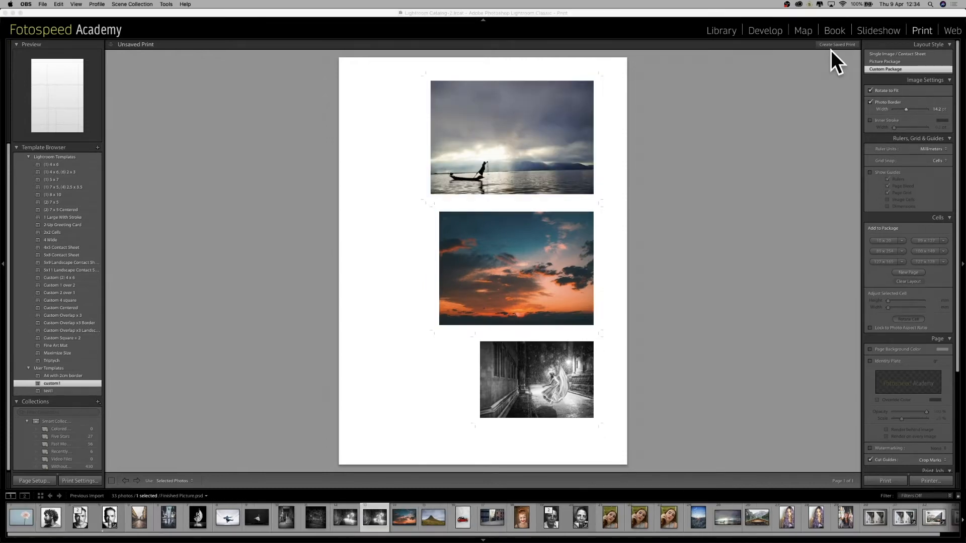
- Switch the layout style to Single Image / Contact Sheet and choose the black-and-white close-up portrait of the man
left_click(883, 54)
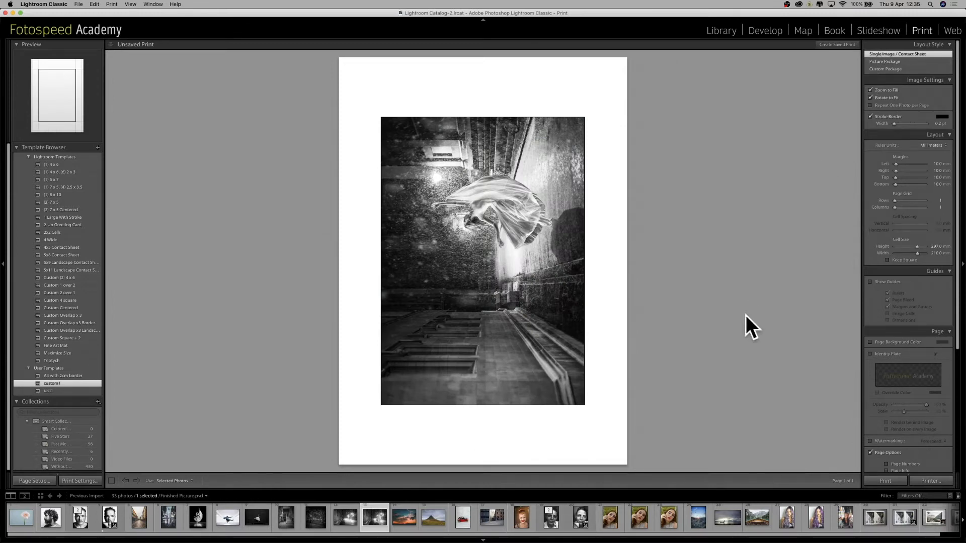
left_click(578, 523)
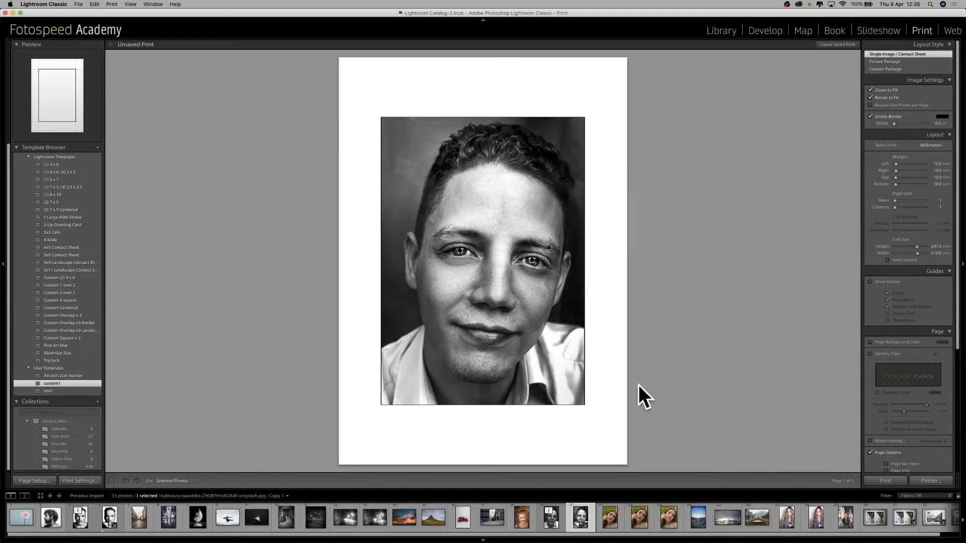
- Compare the portrait's cropping with Zoom to Fill off and on, leaving the option on
left_click(885, 91)
left_click(885, 91)
left_click(885, 90)
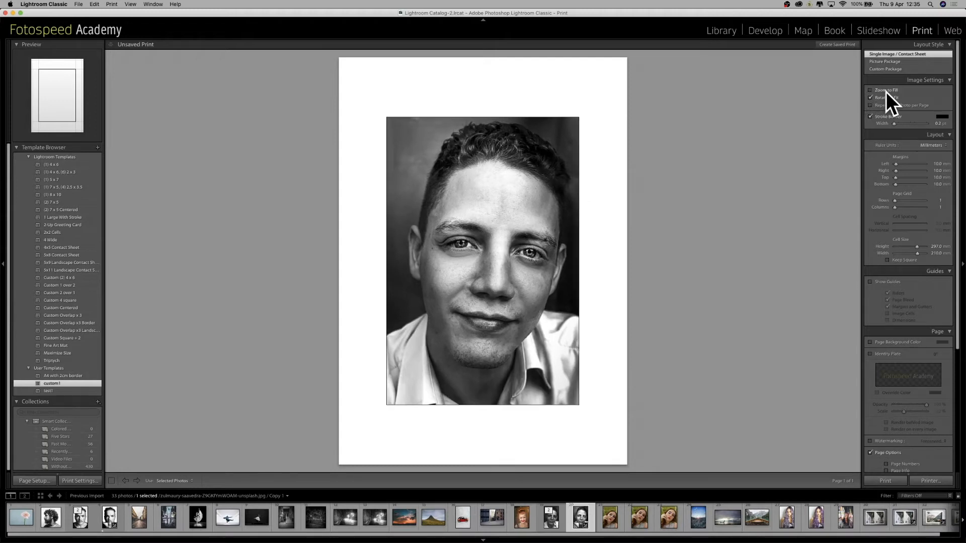
left_click(886, 91)
left_click(886, 91)
left_click(886, 91)
left_click(886, 92)
left_click(886, 92)
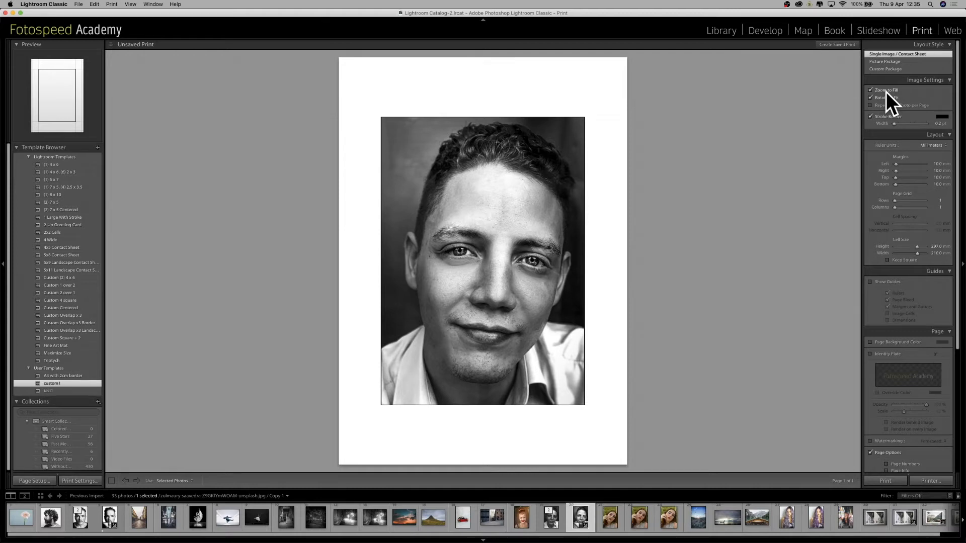
left_click(886, 92)
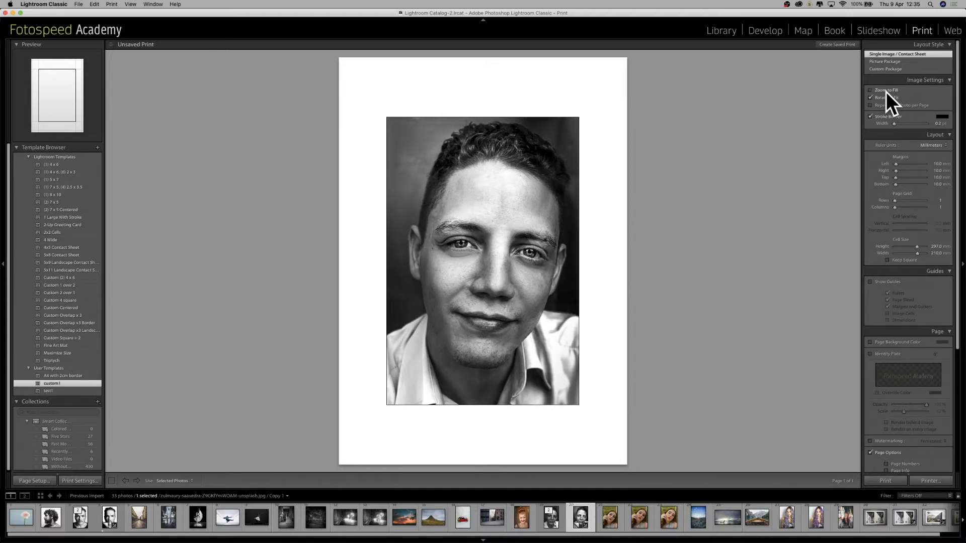
left_click(886, 91)
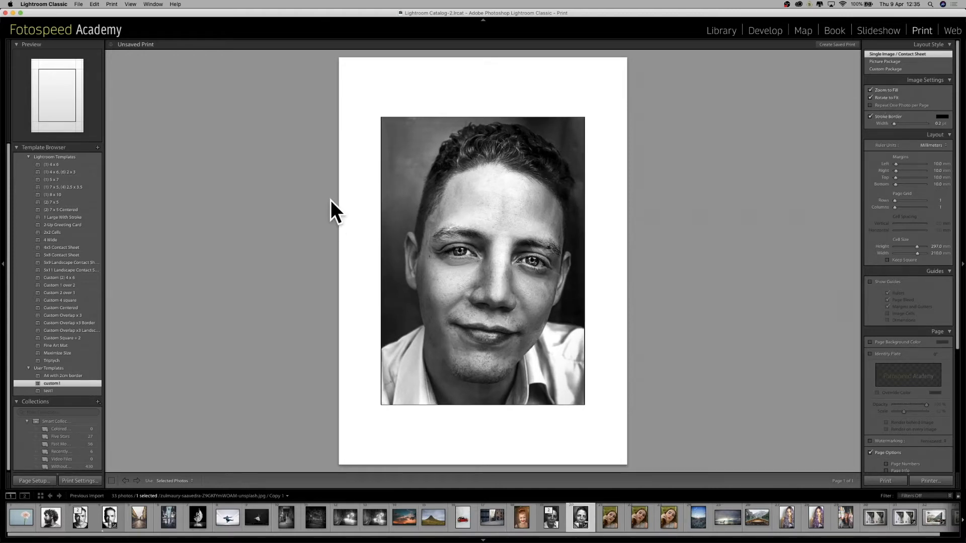
left_click(873, 90)
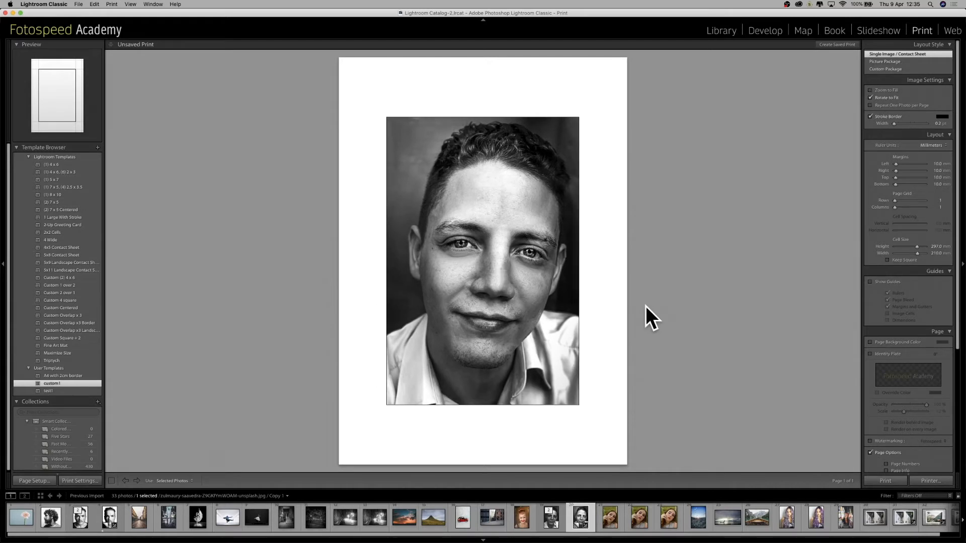
left_click(877, 90)
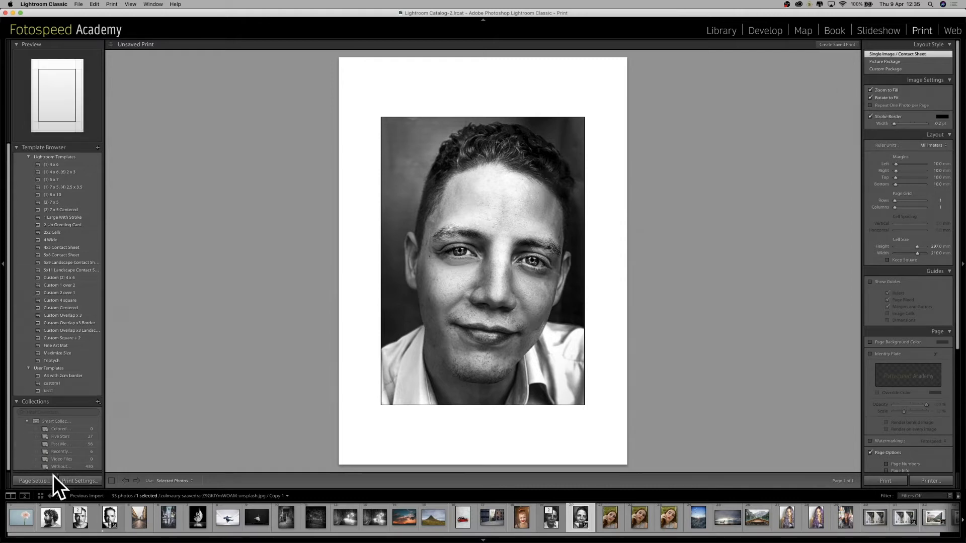
- Set the A3 page orientation to landscape and turn off Rotate to Fit
left_click(35, 481)
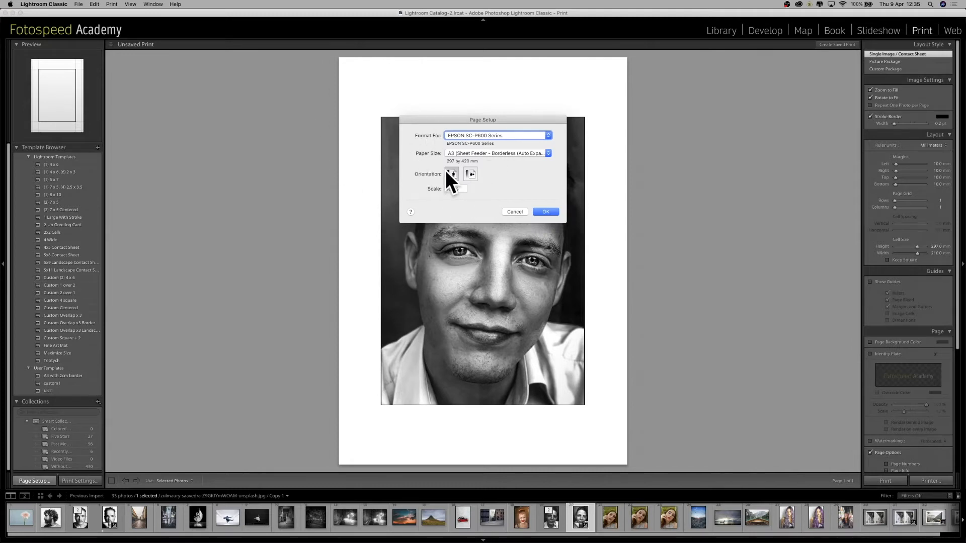
left_click(555, 212)
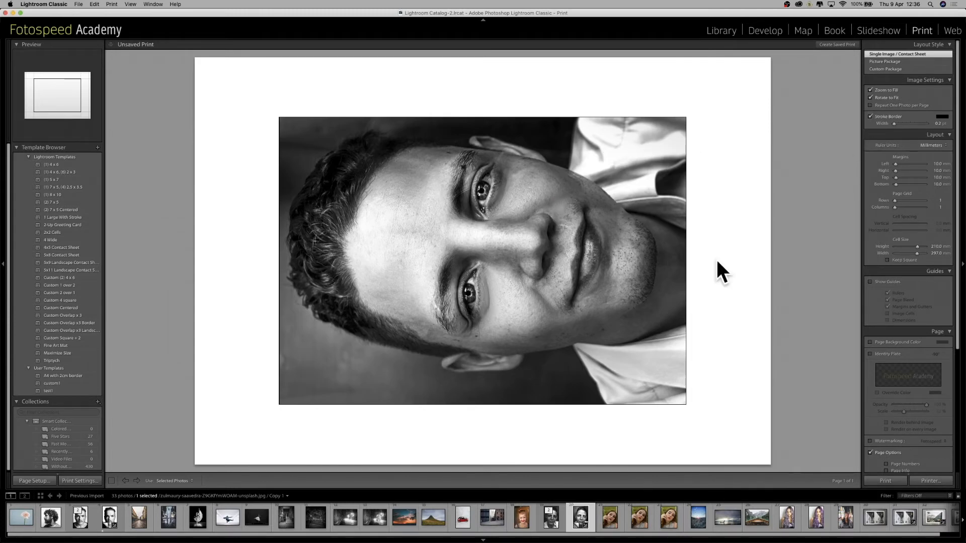
left_click(870, 98)
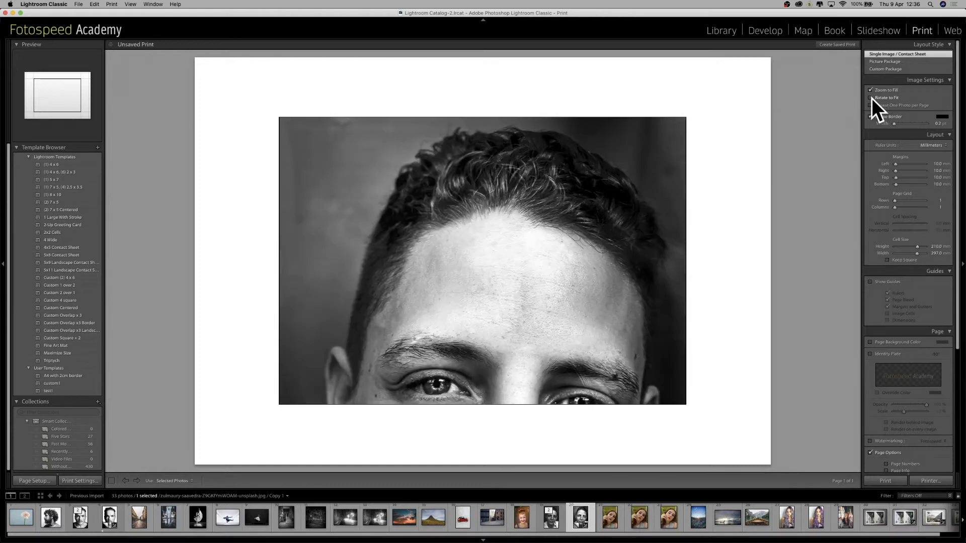
- Slide the photo upward within its cell, and return the page to portrait orientation with Rotate to Fit on
left_click_drag(414, 338, 424, 167)
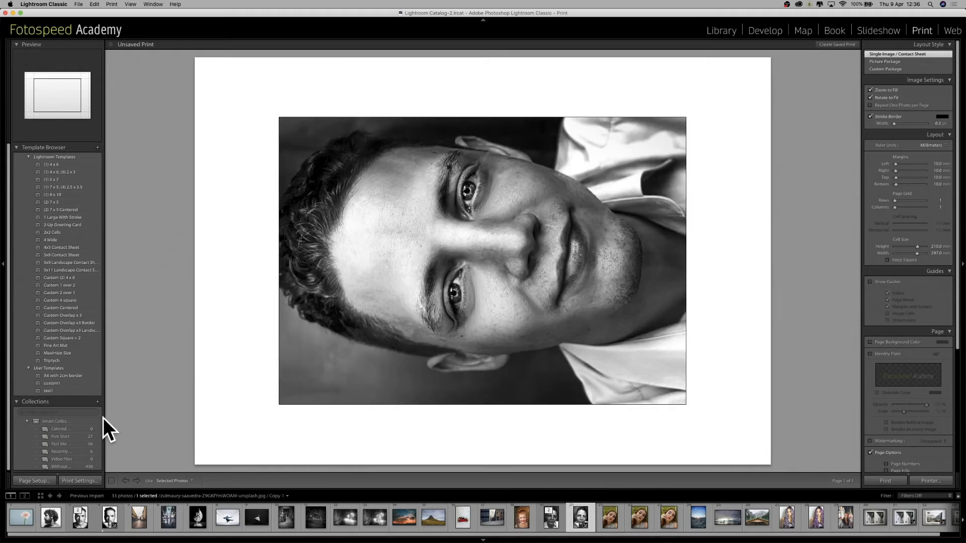
left_click(31, 481)
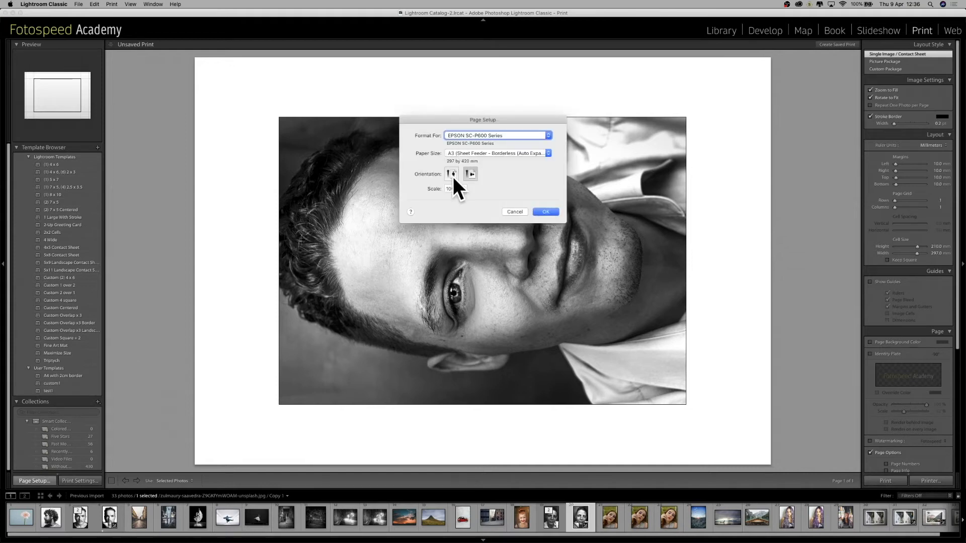
left_click(542, 208)
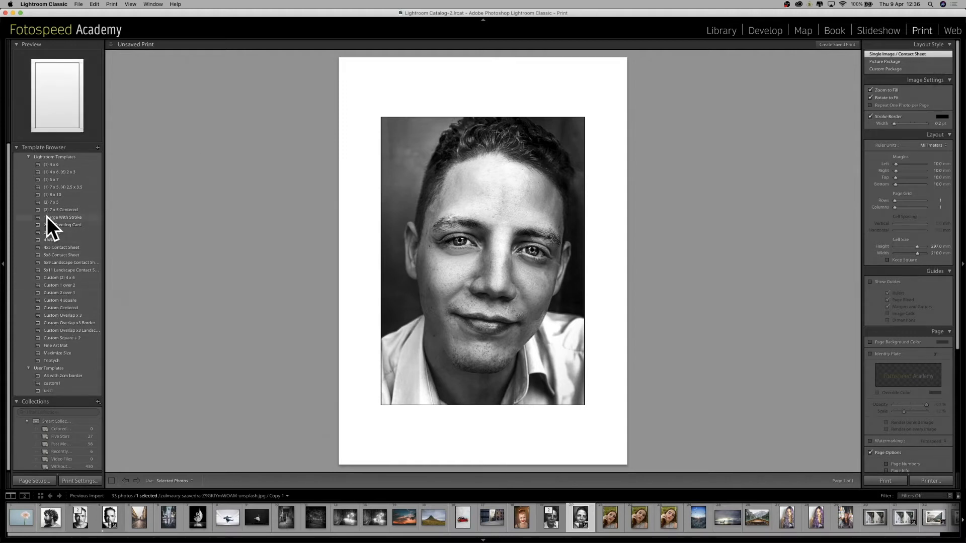
- Apply the 4x5 Contact Sheet template to all photos in the filmstrip, trying Repeat One Photo per Page before turning it off
left_click(67, 249)
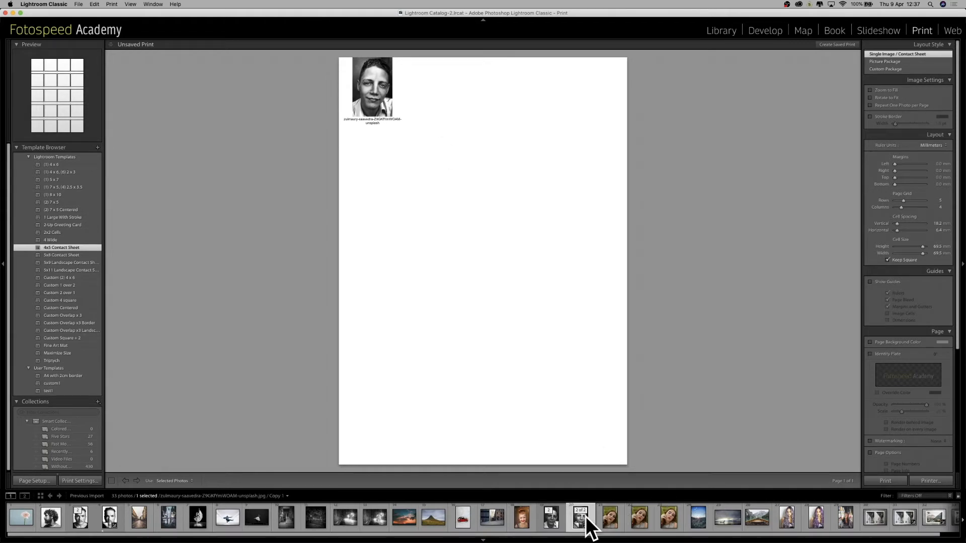
key("super+a")
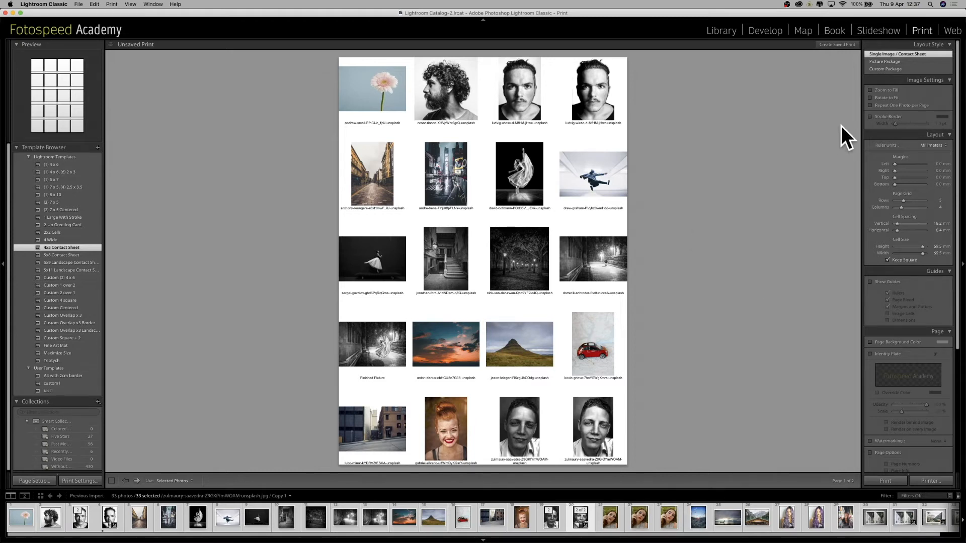
left_click(870, 105)
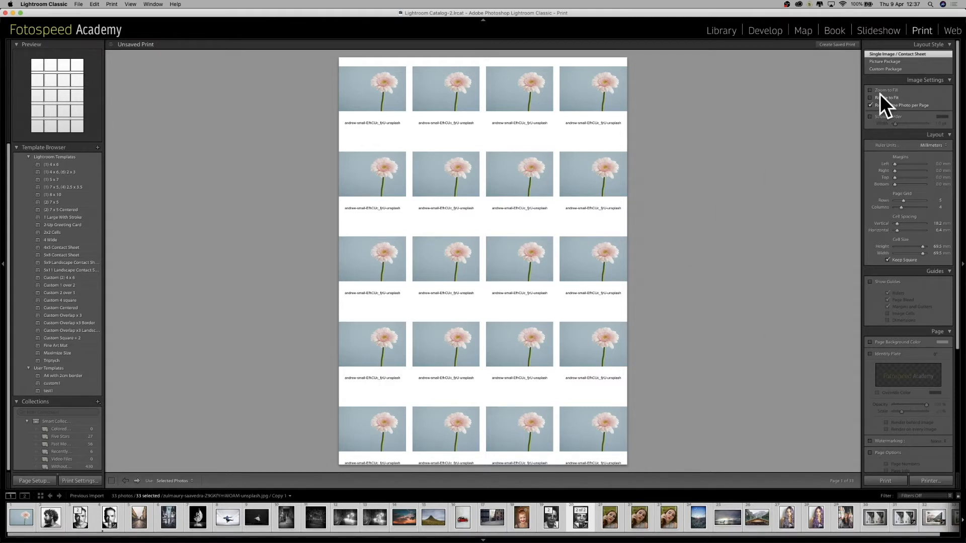
left_click(875, 105)
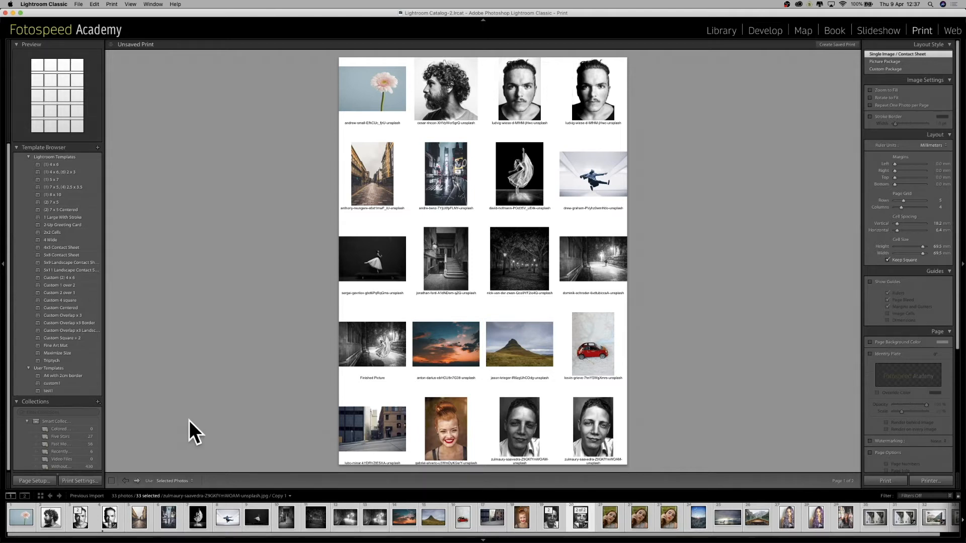
- Page back and forth through the contact sheet to review both pages, ending on the second
left_click(137, 480)
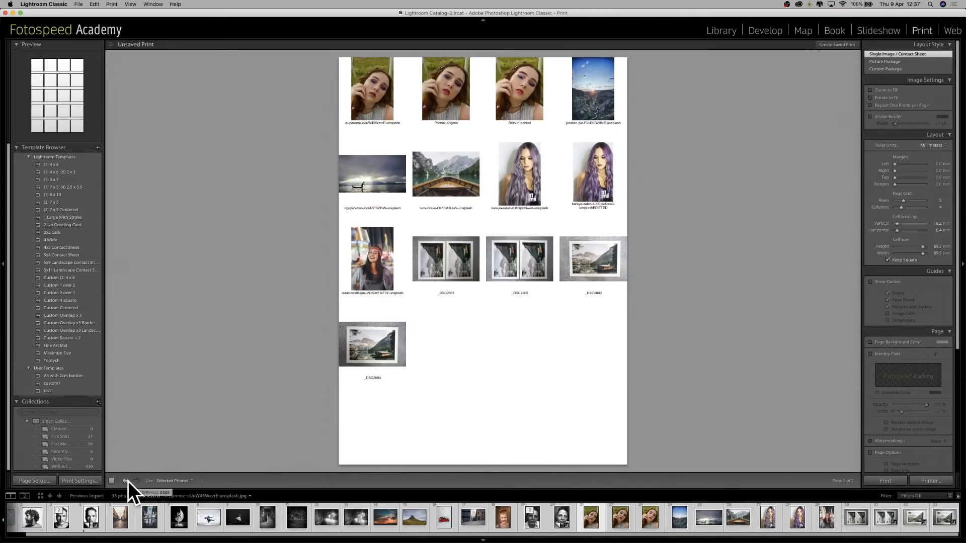
left_click(128, 481)
left_click(134, 482)
left_click(129, 481)
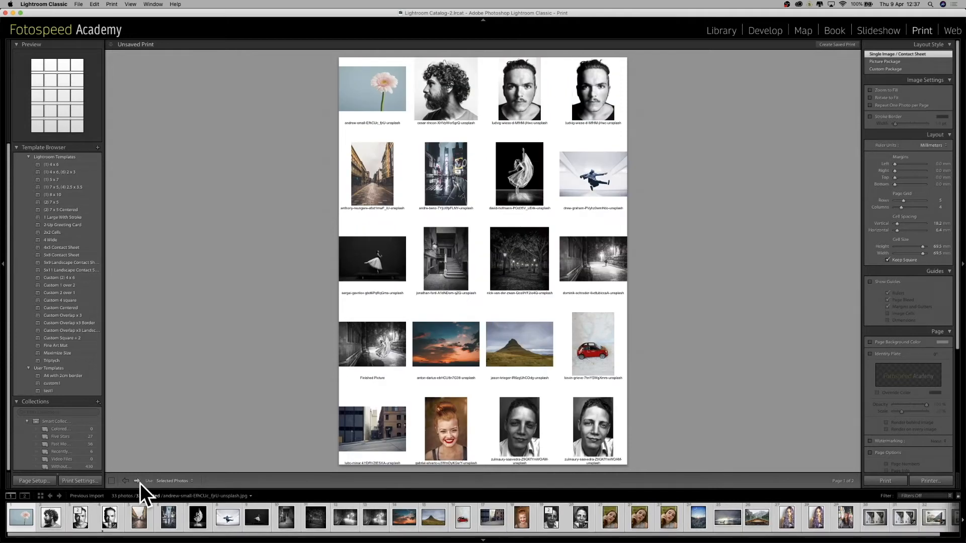
left_click(140, 483)
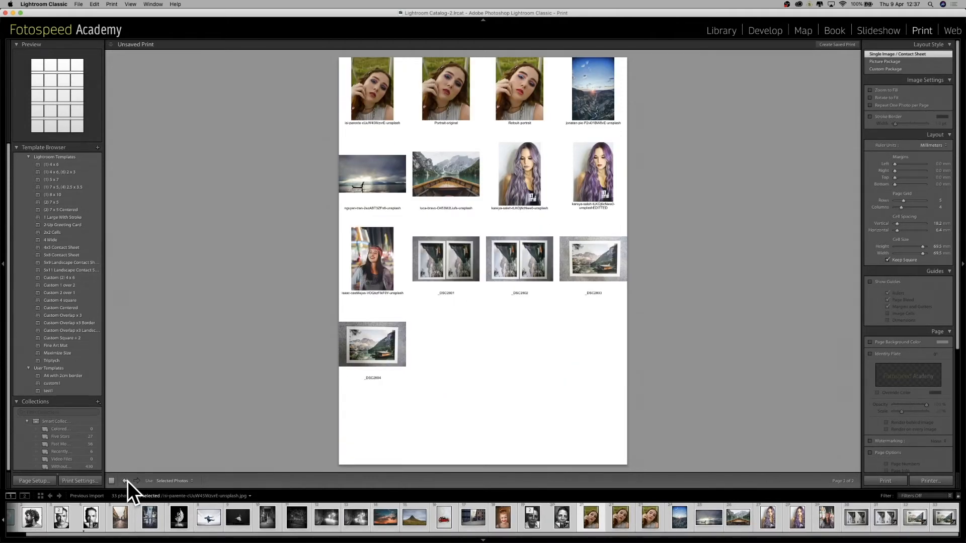
- Turn on Repeat One Photo per Page for the contact sheet, page forward through several photos, and return to the first page
left_click(126, 481)
left_click(870, 105)
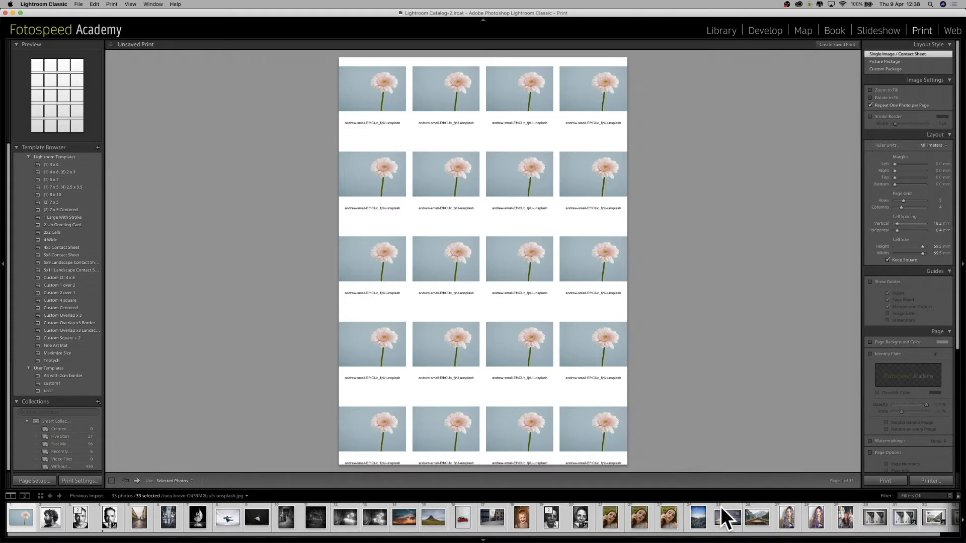
left_click(135, 480)
left_click(135, 480)
left_click(135, 480)
left_click(135, 480)
left_click(135, 480)
left_click(135, 480)
left_click(135, 479)
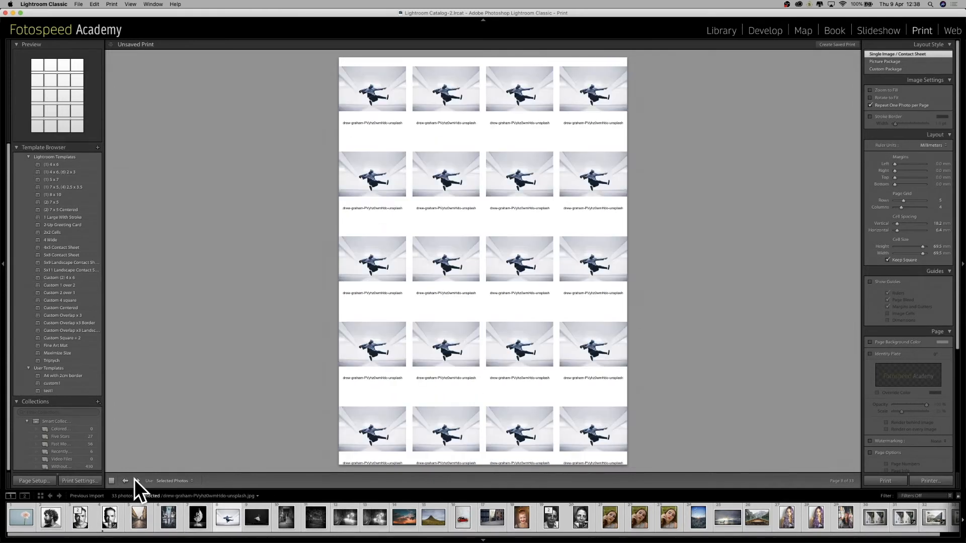
left_click(116, 480)
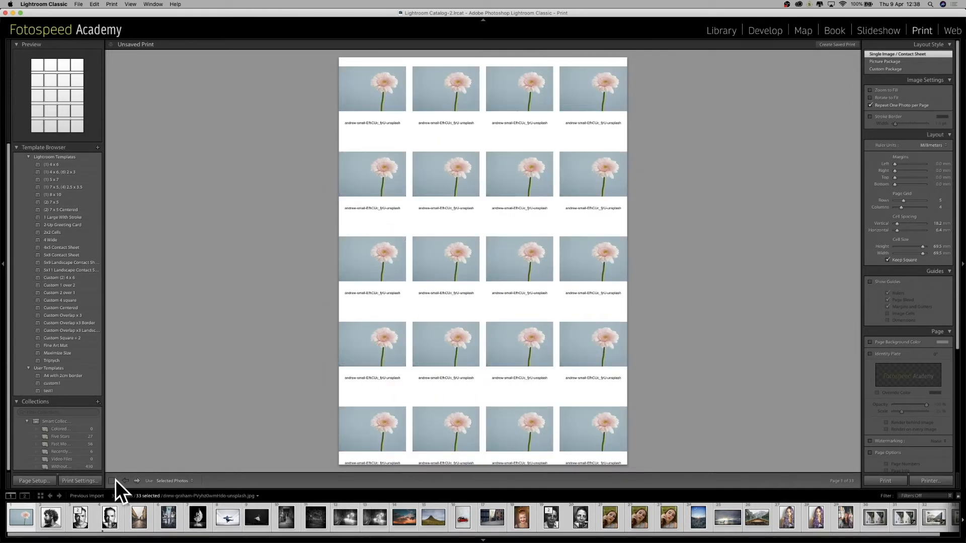
- Compare the first contact sheet page with Repeat One Photo per Page off and on, leaving it off
left_click(886, 105)
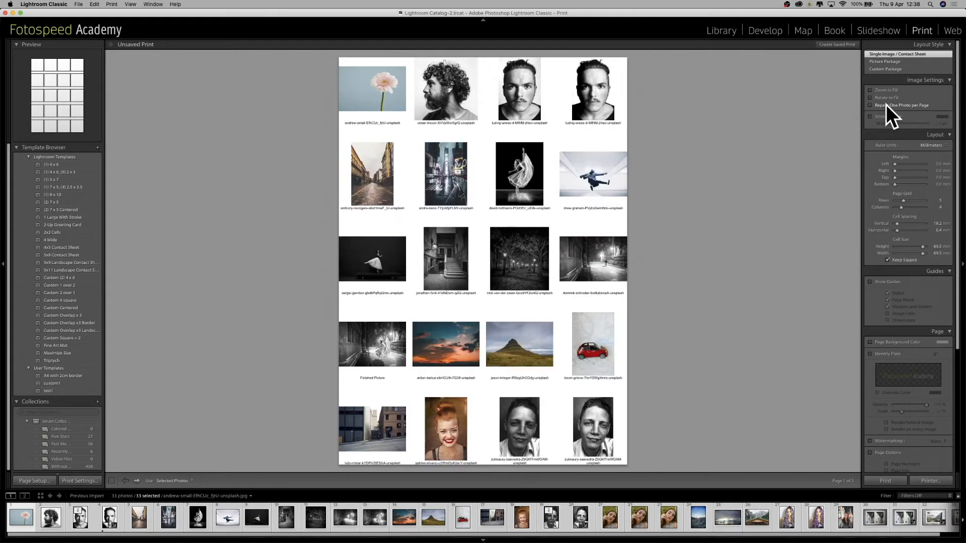
left_click(886, 105)
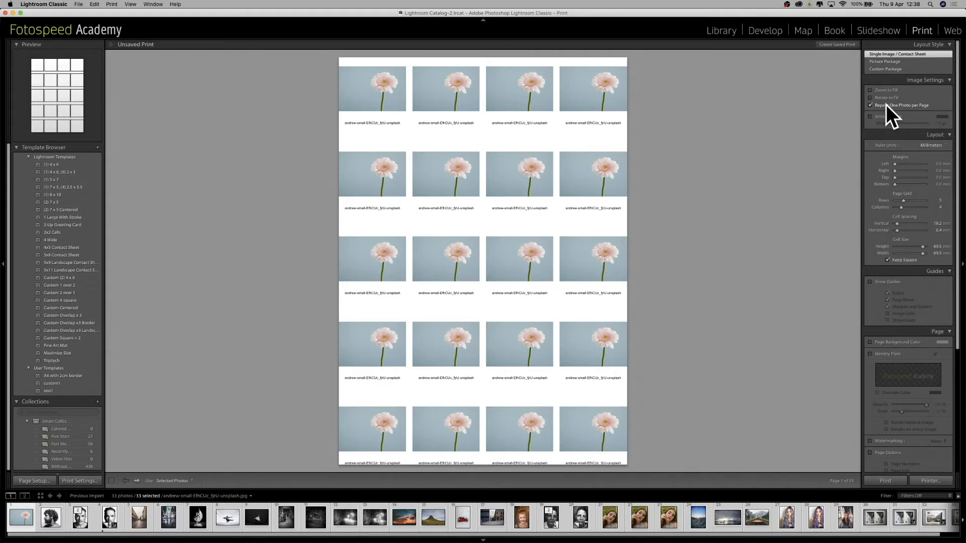
left_click(886, 104)
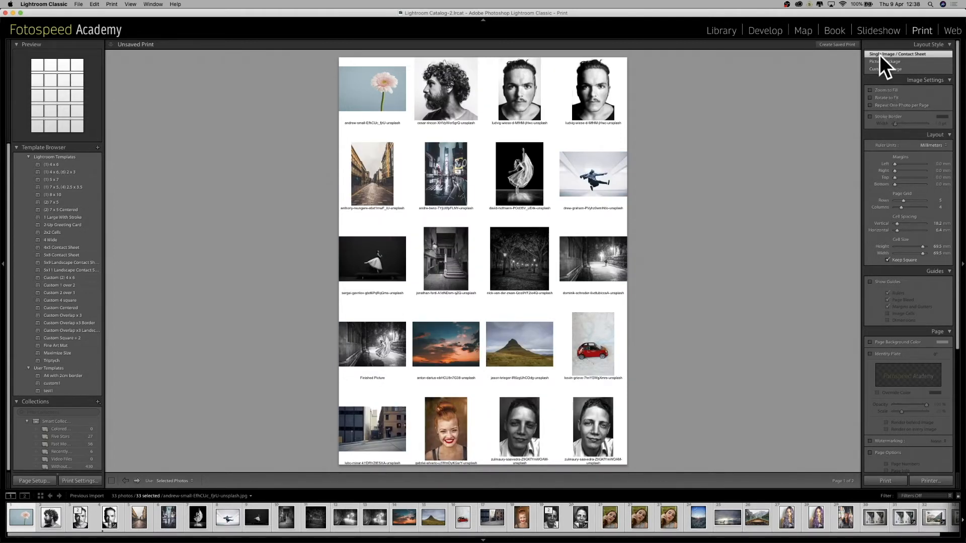
- Undo the contact sheet changes back to the single-portrait layout, and check Zoom to Fill, leaving it on
key("super+z")
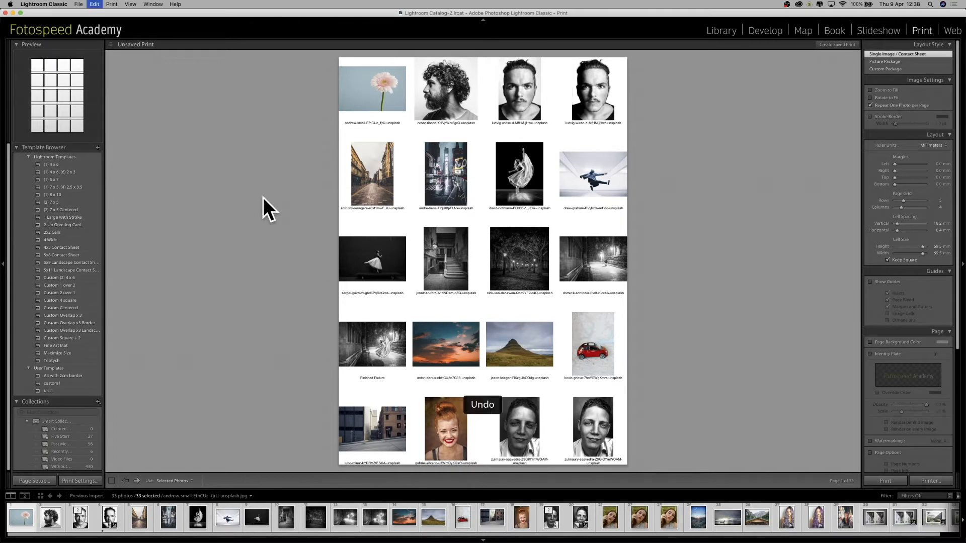
key("super+z")
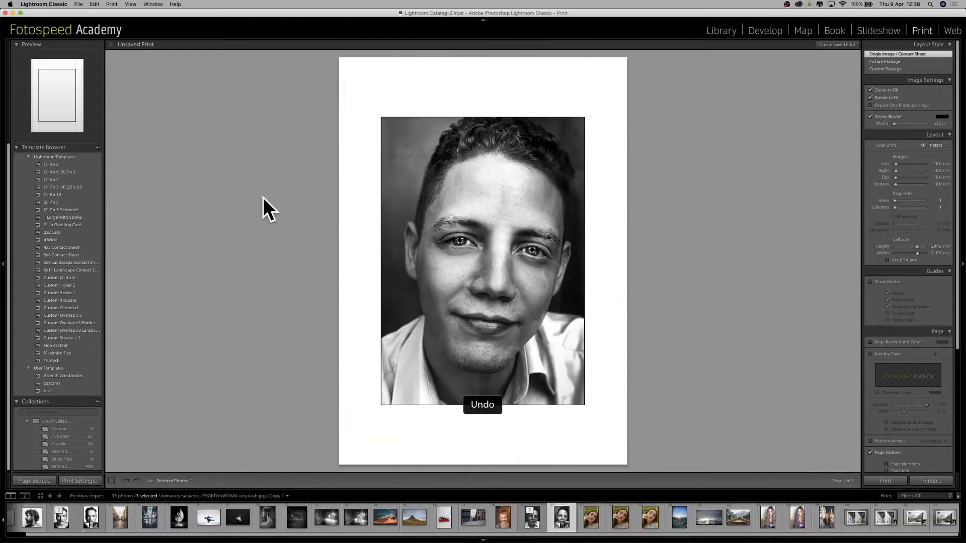
left_click(889, 89)
left_click(890, 89)
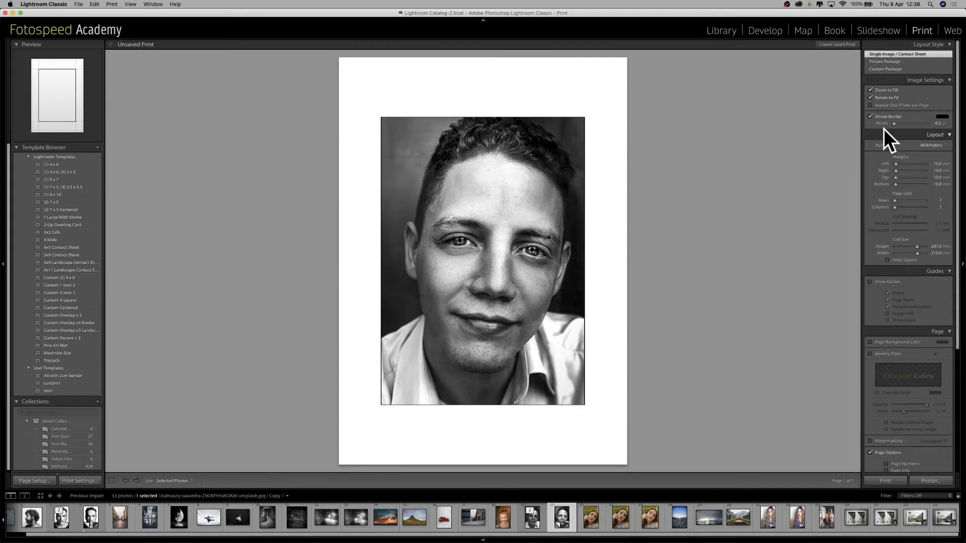
- Compare the portrait with and without the Stroke Border, leaving the border on
left_click(870, 116)
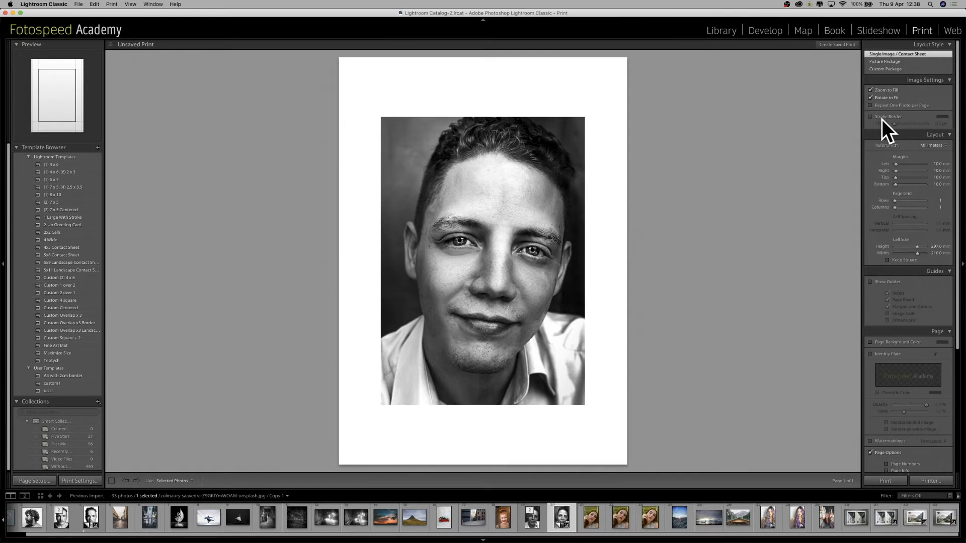
left_click(870, 117)
left_click(871, 117)
left_click(883, 117)
- Try the Stroke Border at 20 pt, return it to a hairline width, and compare the photo without the border
left_click_drag(895, 125, 913, 128)
mouse_move(920, 130)
left_mouse_down()
mouse_move(941, 136)
mouse_move(863, 129)
mouse_move(937, 136)
left_mouse_up()
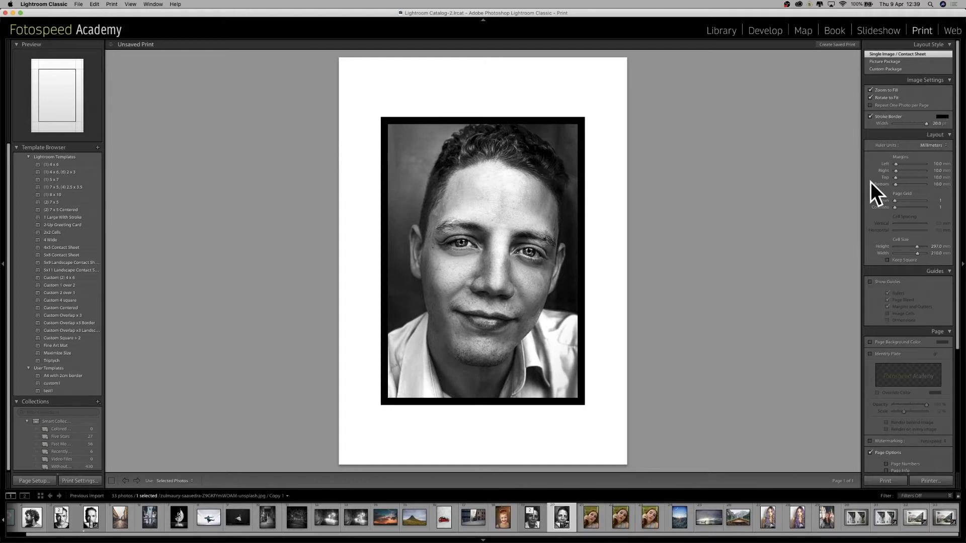
mouse_move(928, 125)
left_mouse_down()
mouse_move(877, 128)
mouse_move(931, 133)
mouse_move(893, 132)
left_mouse_up()
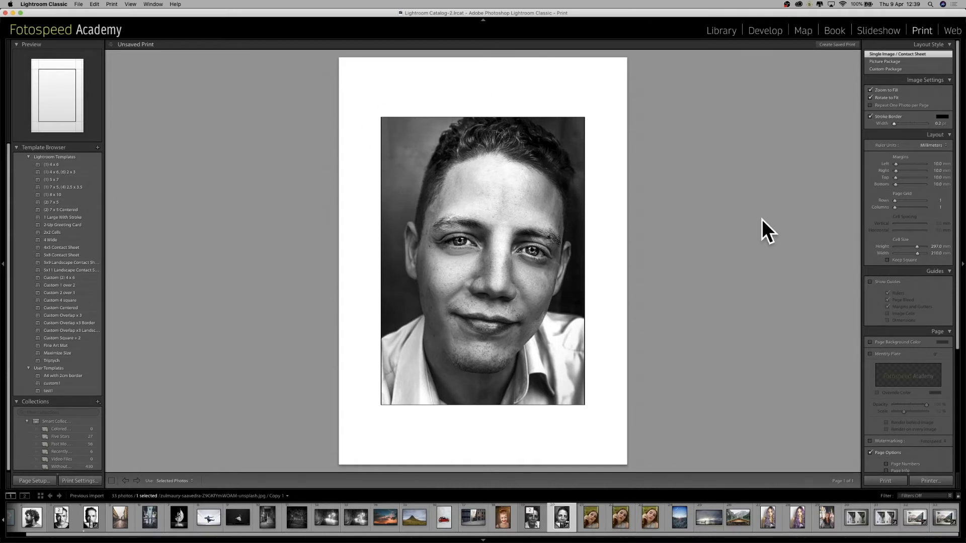
left_click(895, 117)
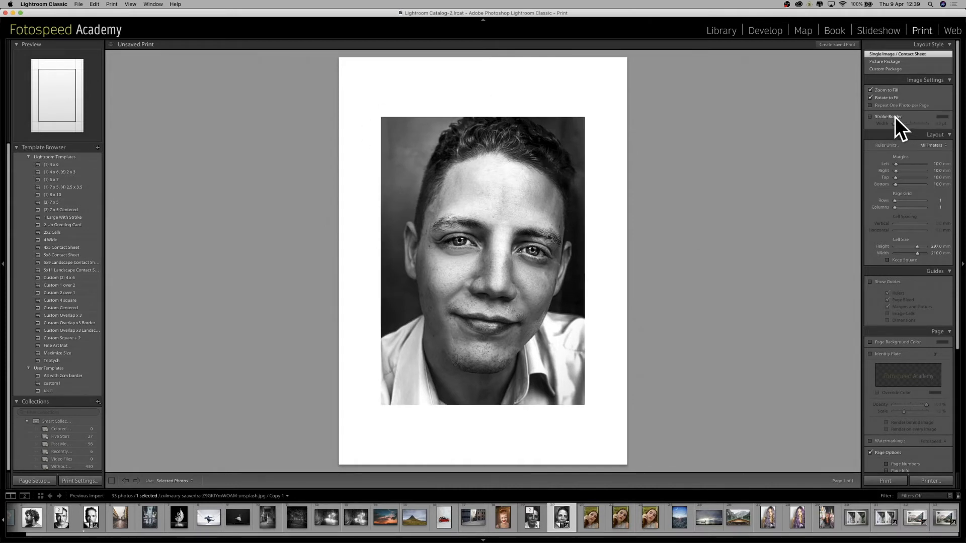
left_click(895, 117)
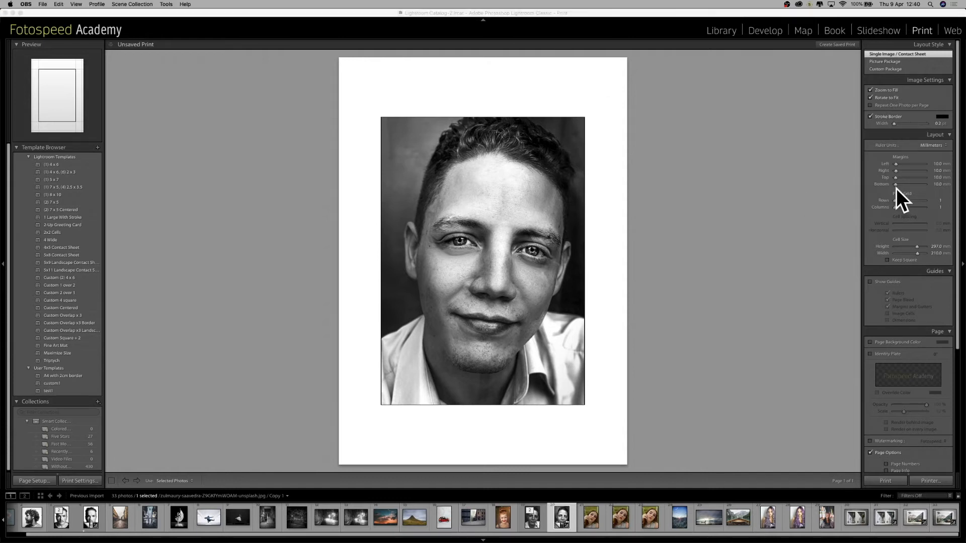
- Return to Lightroom, set all four page margins to 0 mm, and enlarge the cell to 420 mm high by 297 mm wide
left_click(689, 9)
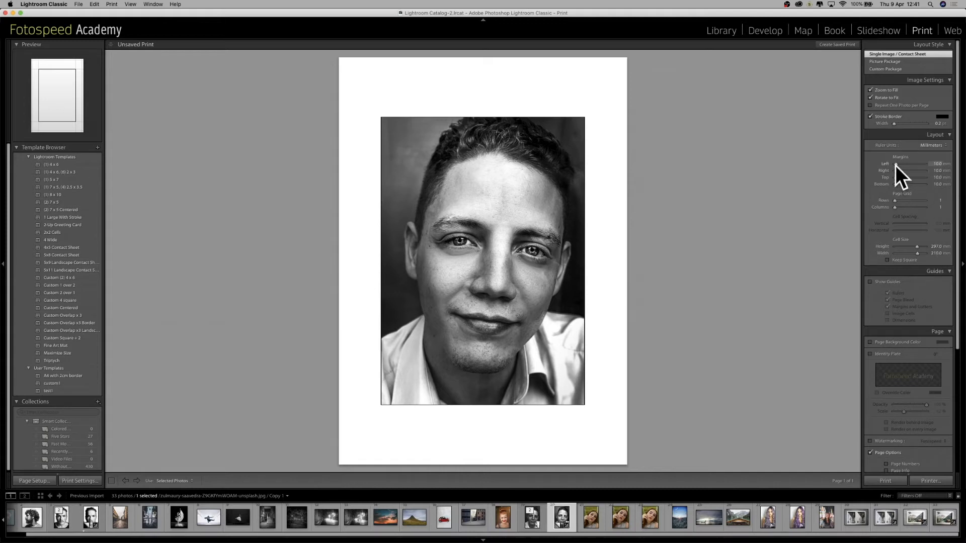
left_click_drag(895, 165, 888, 186)
left_click_drag(916, 247, 945, 258)
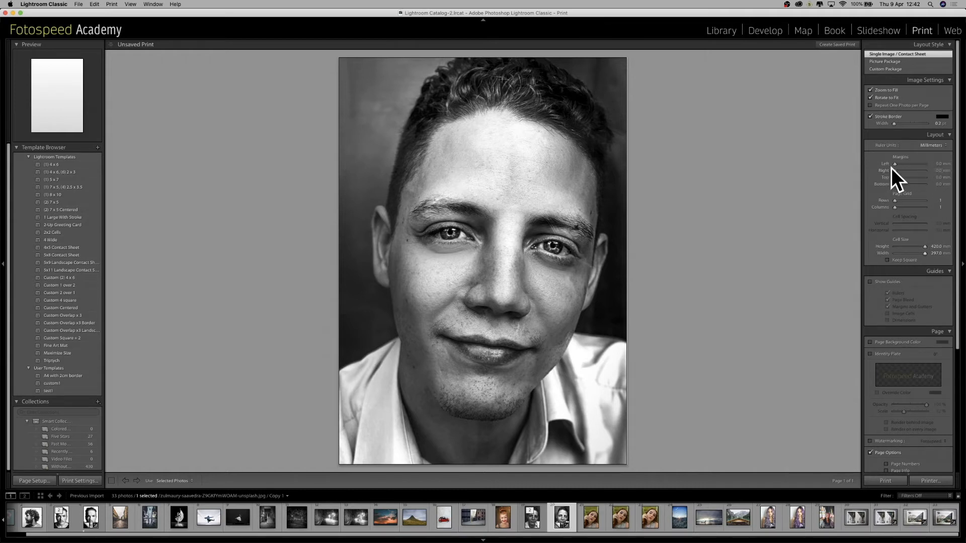
- Set the left, right, top and bottom page margins to 20 mm each
left_click(939, 164)
type("20")
left_click(937, 177)
left_click(938, 171)
type("20")
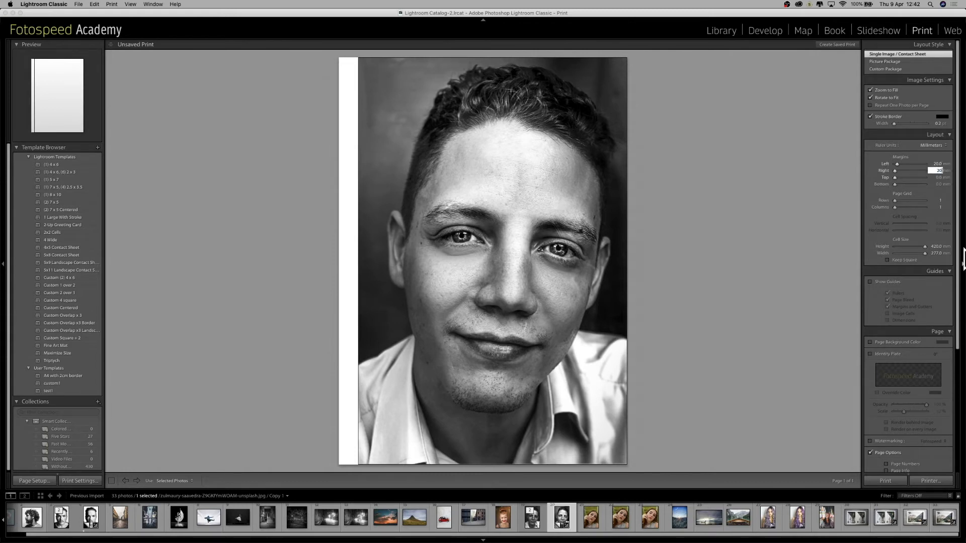
left_click(939, 177)
type("20")
left_click(937, 184)
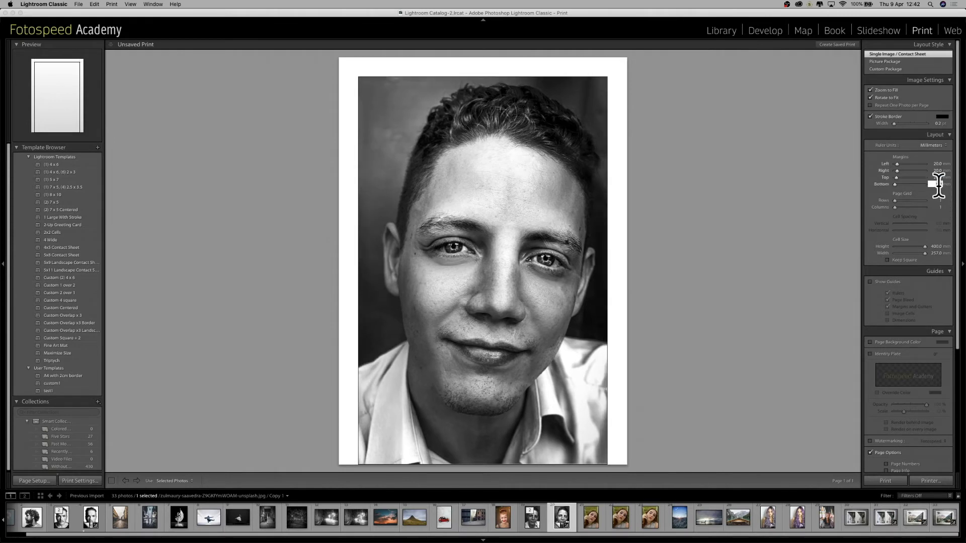
type("20")
key("Return")
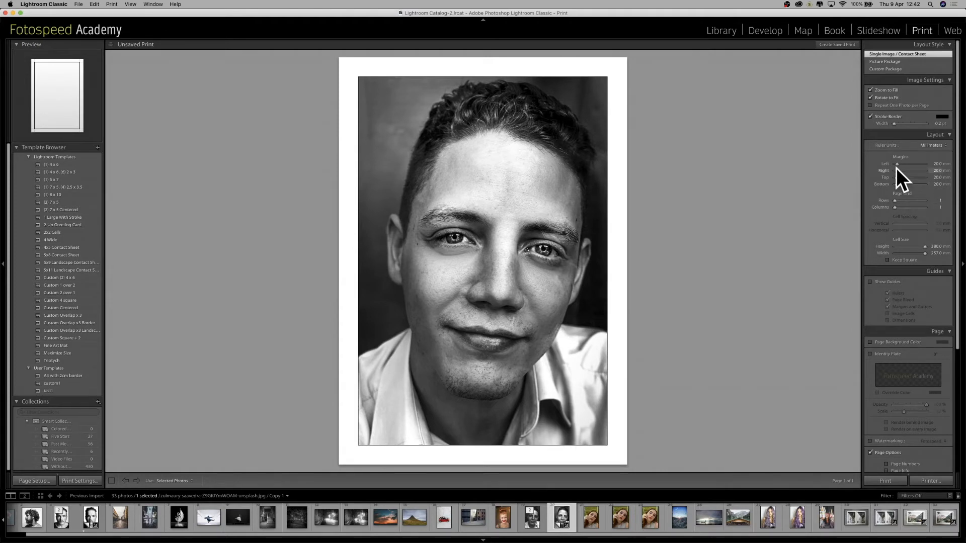
- Set all page margins to 0 mm and size the cell to 297 mm high by 210 mm wide
left_click_drag(897, 164, 890, 185)
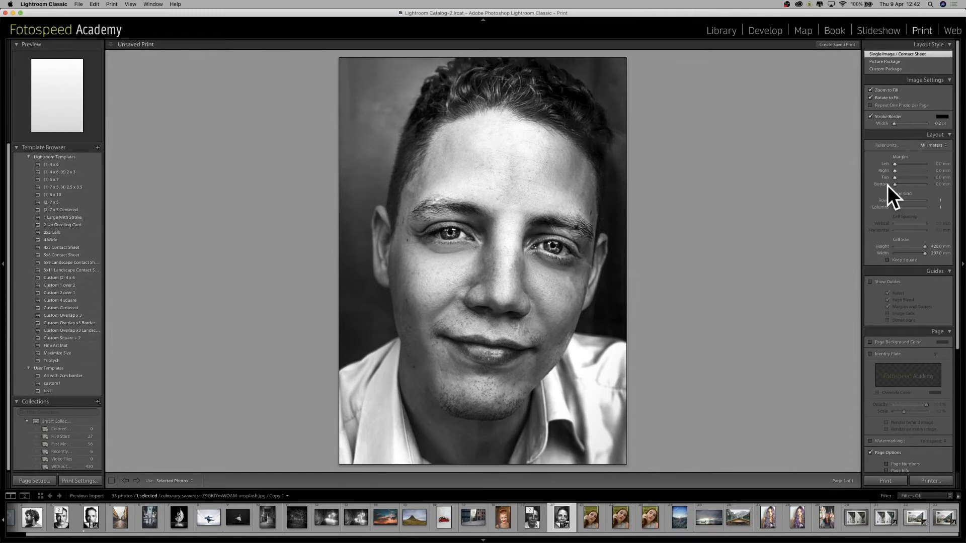
left_click(936, 253)
left_click(936, 246)
type("297")
key("Tab")
type("21")
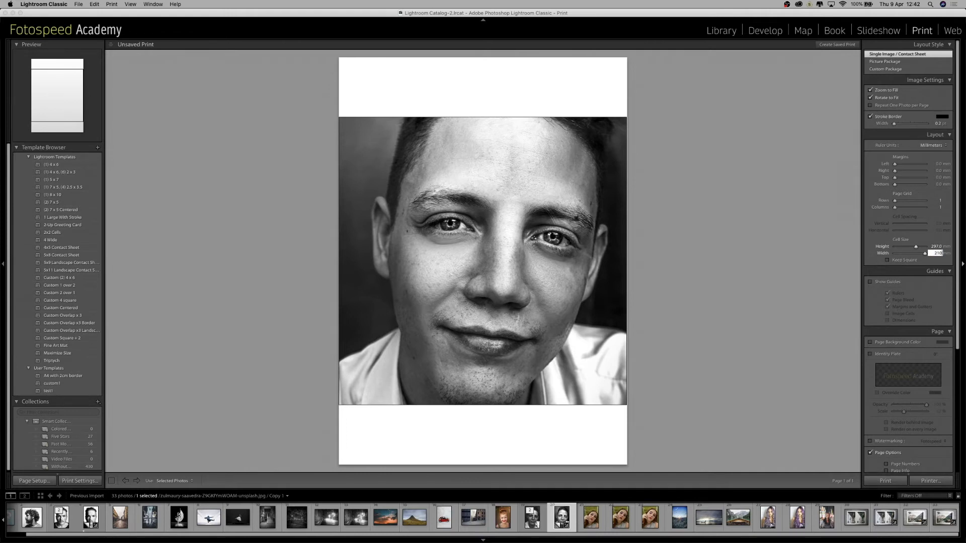
type("0")
key("Return")
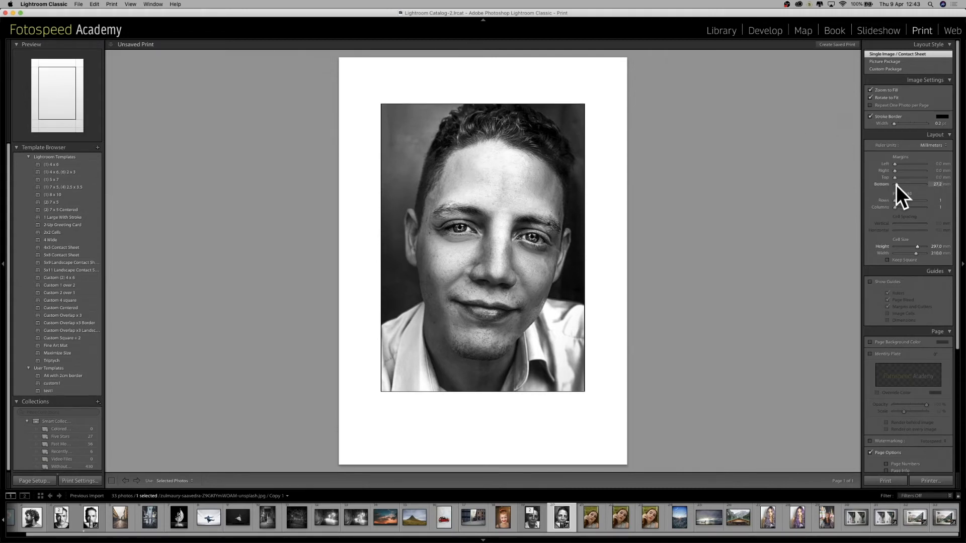
- Increase the bottom margin to about 40 mm to move the portrait up the page, keeping the side margins at 0
left_click_drag(895, 185, 896, 188)
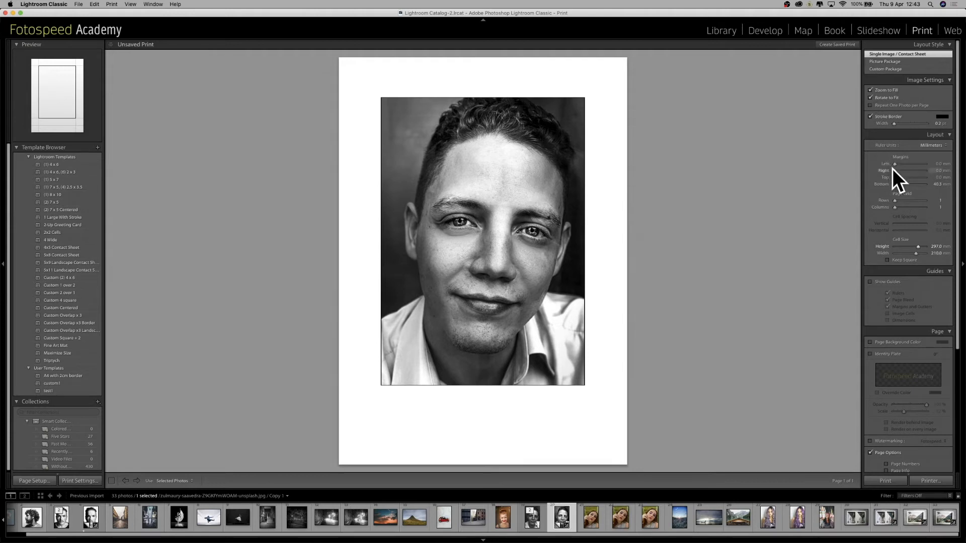
left_click_drag(895, 168, 889, 167)
left_click_drag(890, 167, 880, 165)
- Set the page grid to 3 rows and 4 columns, and try filling it with Repeat One Photo per Page before turning that off
left_click_drag(895, 200, 901, 208)
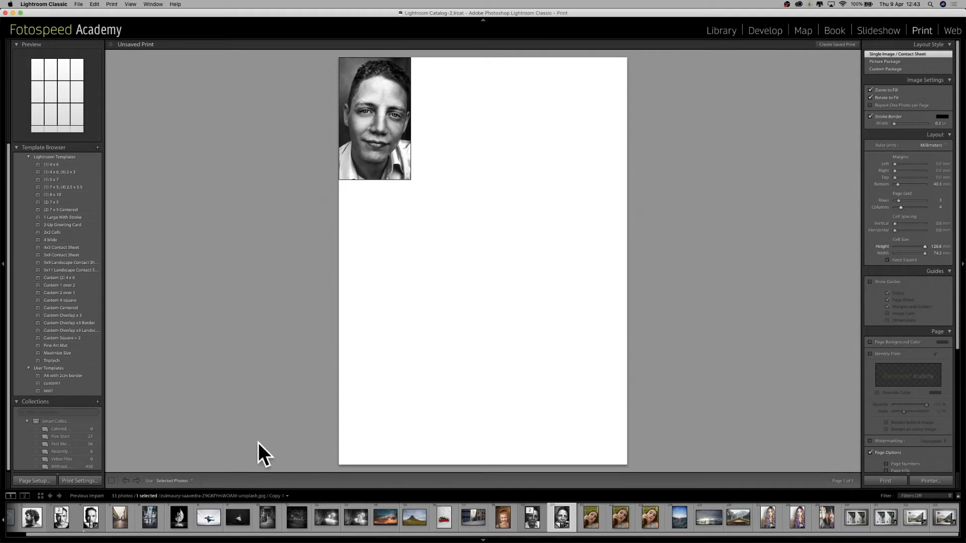
left_click_drag(502, 514, 449, 141)
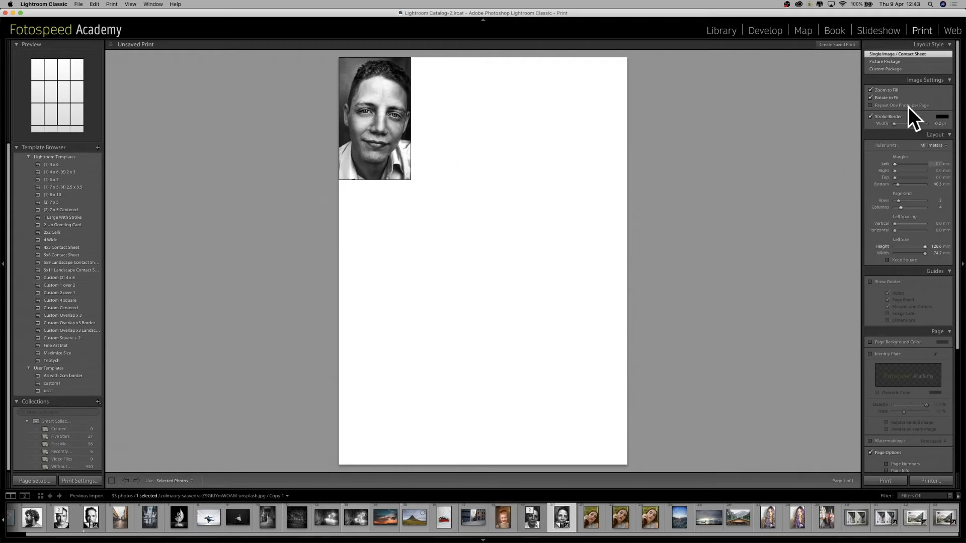
left_click(879, 105)
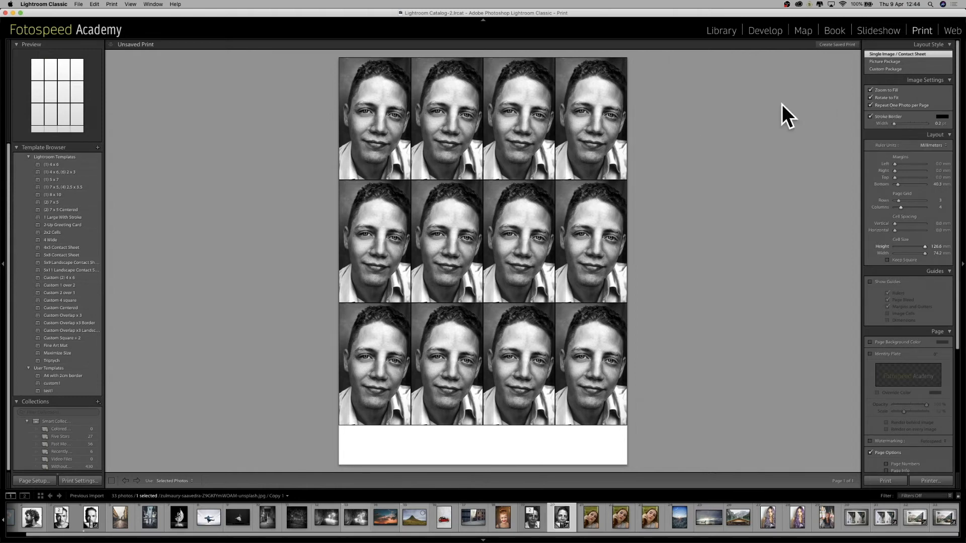
left_click(875, 104)
left_click(875, 104)
left_click(874, 105)
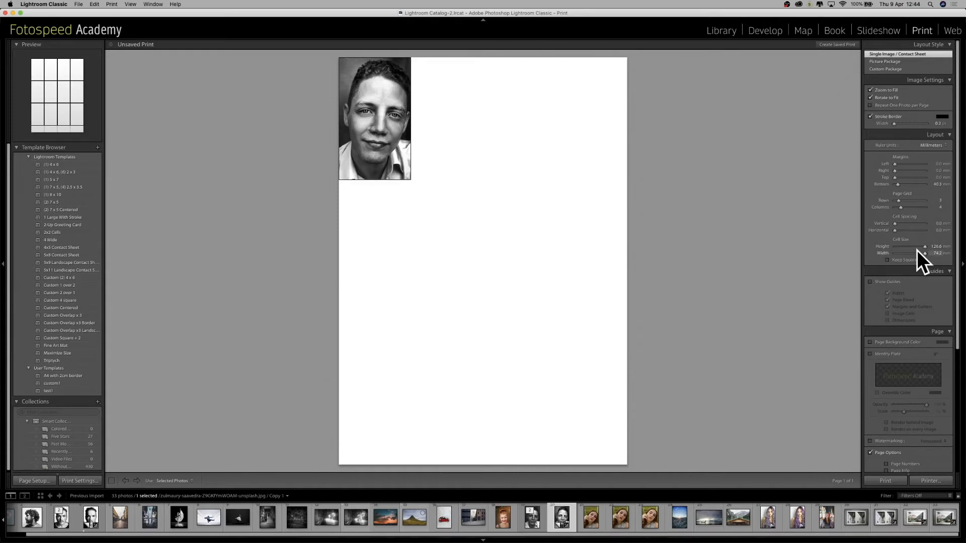
- Reset the bottom margin to 0 mm and the grid to one row and one column, and enlarge the cell to 420 by 297 mm
left_click_drag(897, 186, 873, 208)
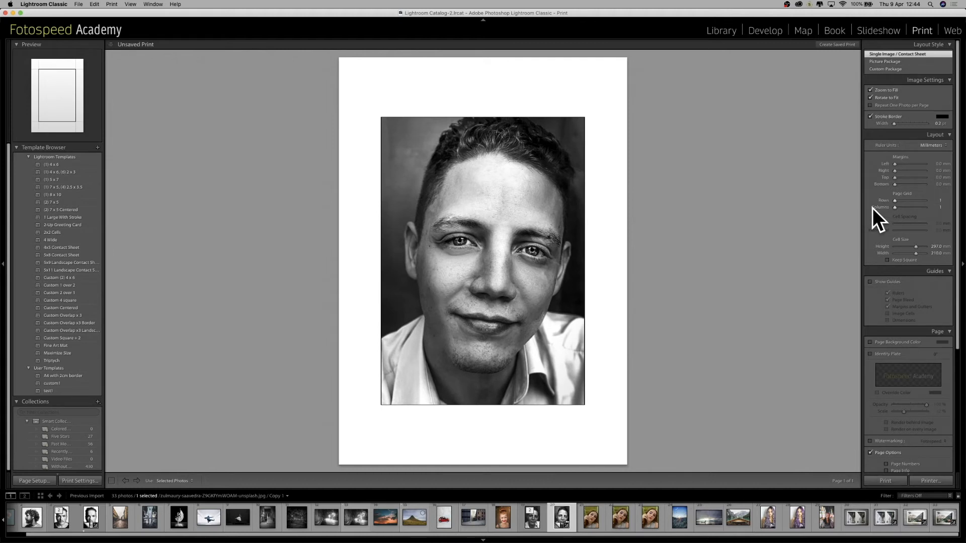
left_click_drag(918, 247, 937, 255)
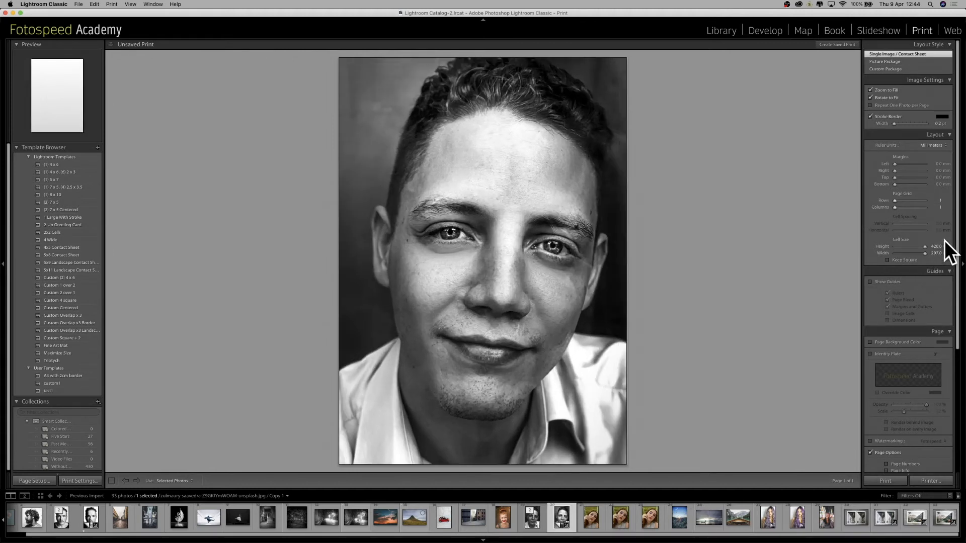
- Set the right, left, top and bottom page margins to 30 mm each
left_click(939, 170)
type("30")
key("Return")
type("30")
left_click(939, 184)
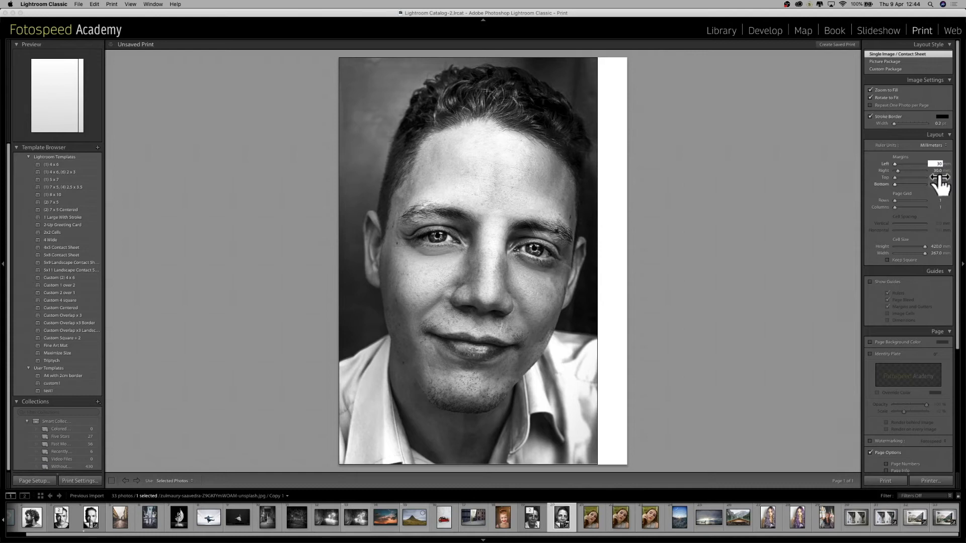
type("3")
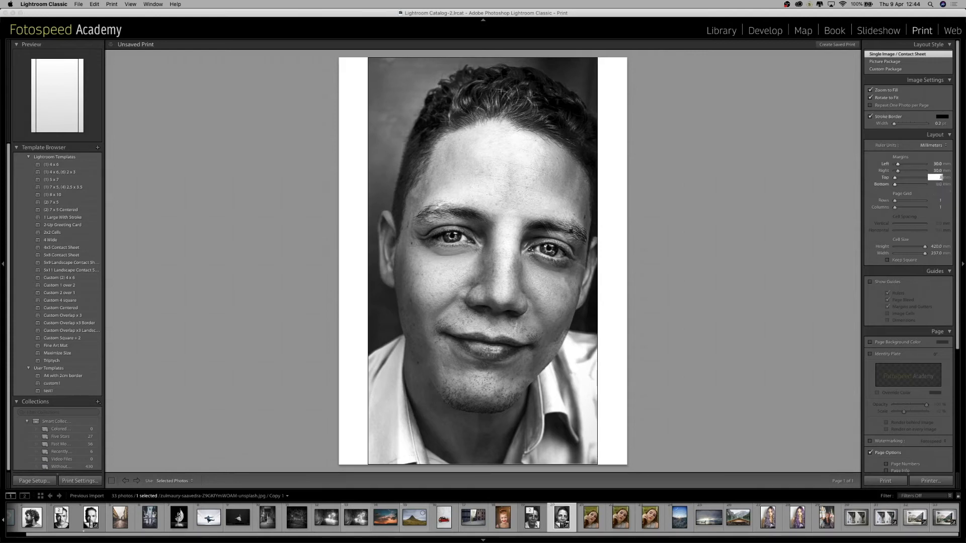
key("Return")
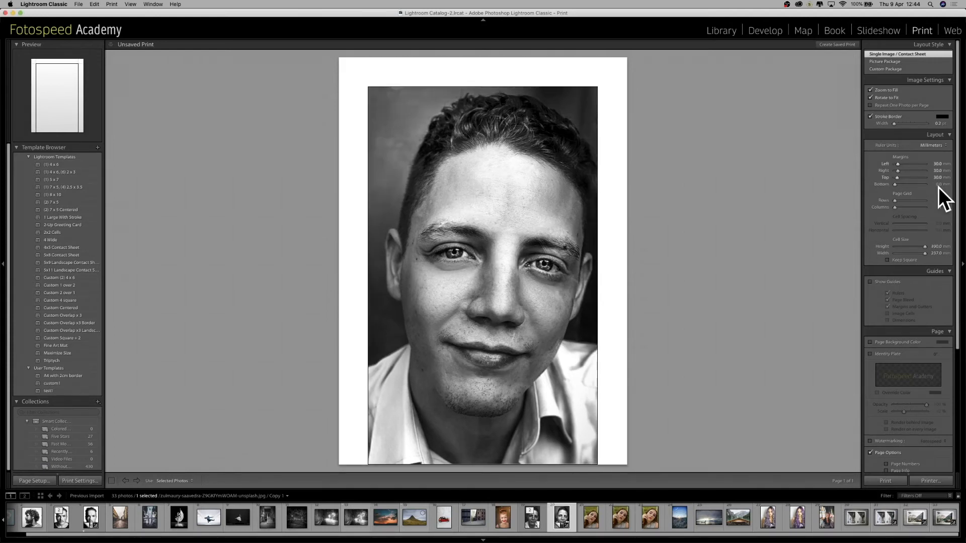
key("0")
left_click(938, 186)
type("30")
key("Return")
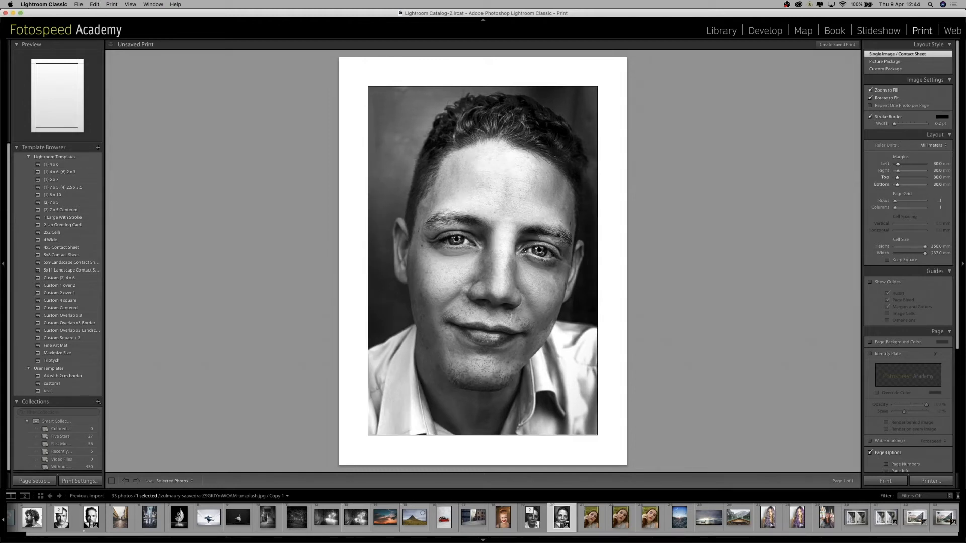
- Shift the portrait slightly to the right within its cell, and turn off Zoom to Fill
mouse_move(571, 243)
left_mouse_down()
mouse_move(557, 247)
mouse_move(578, 244)
left_mouse_up()
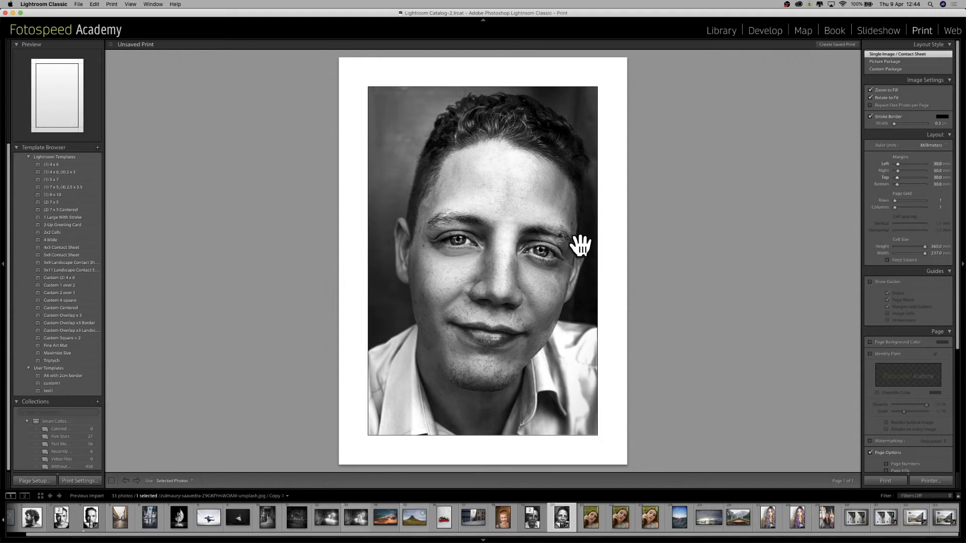
left_click(871, 91)
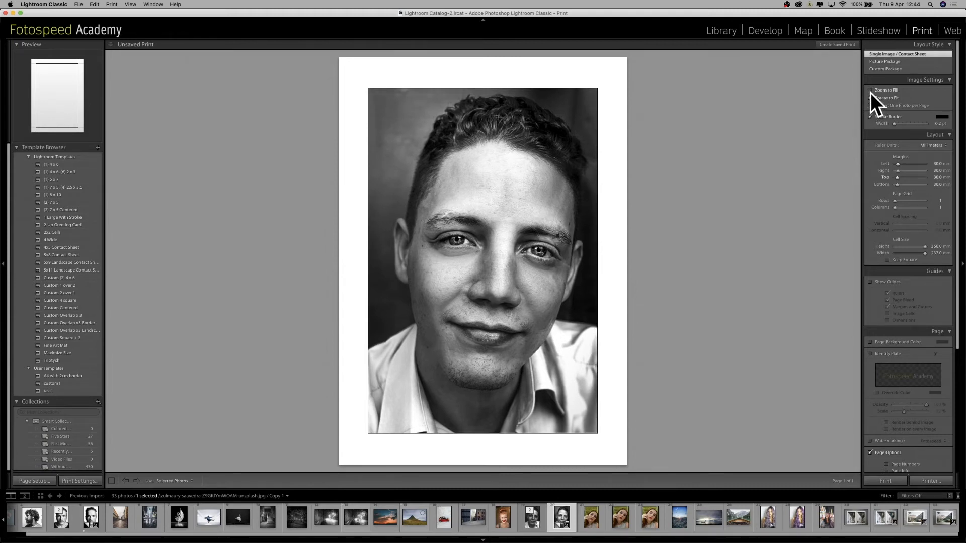
- Compare the portrait with and without Zoom to Fill, leave the option on and shift the photo slightly left within its cell
left_click(870, 91)
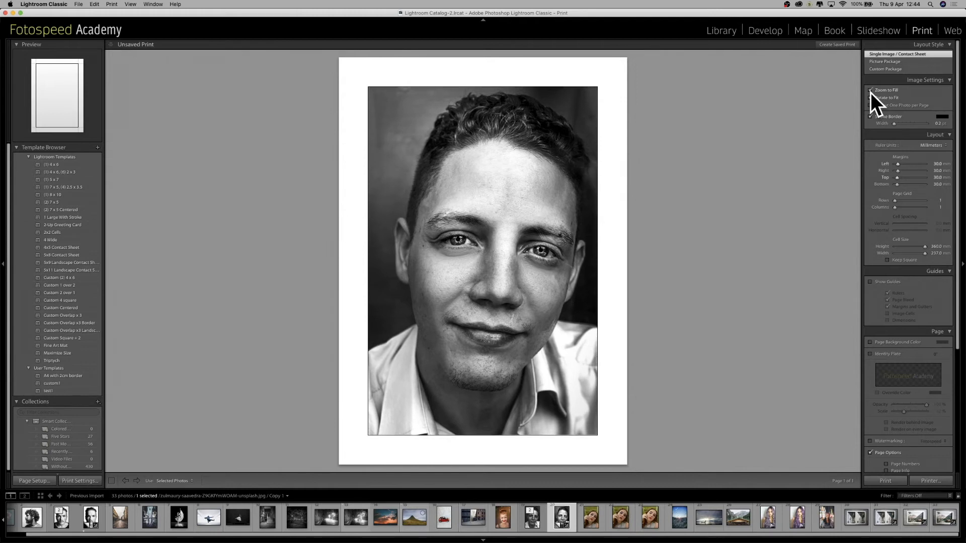
left_click(870, 91)
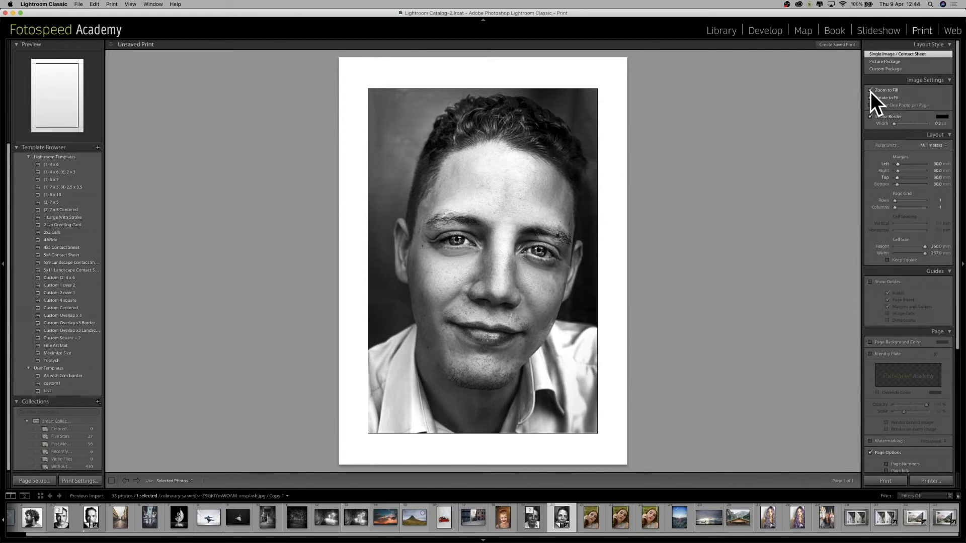
left_click(871, 91)
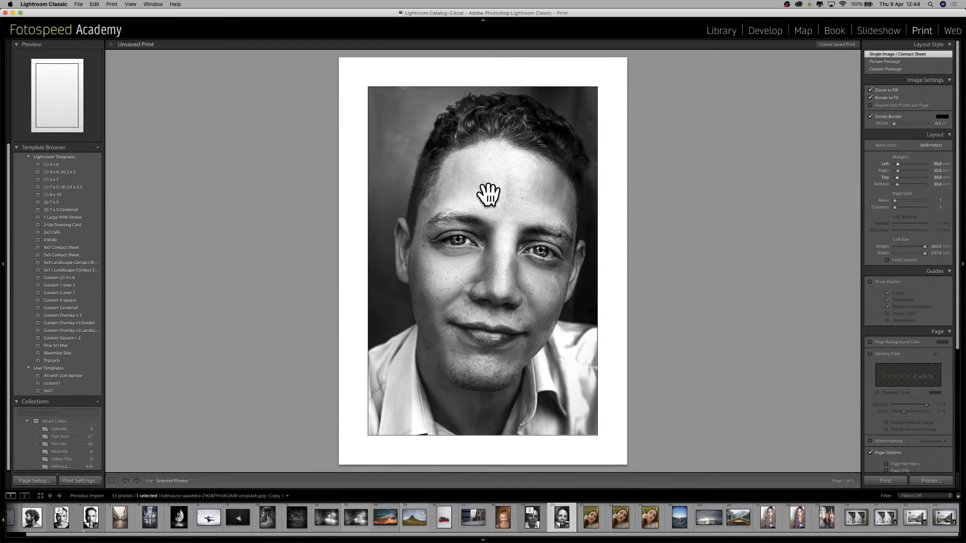
left_click_drag(490, 192, 475, 196)
left_click_drag(494, 279, 466, 292)
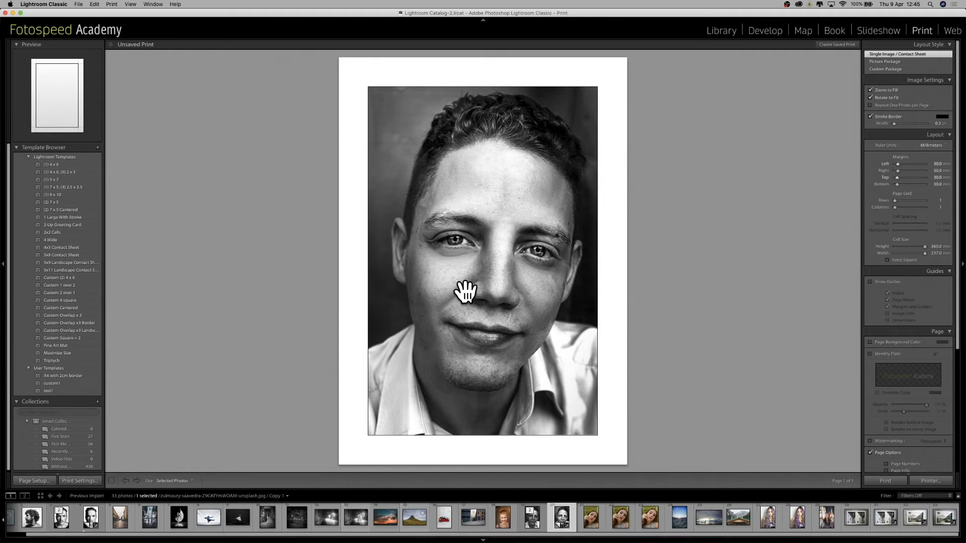
- Show the layout guides, try the Image Cells and Dimensions guides in turn, and hide all guides again
left_click(874, 282)
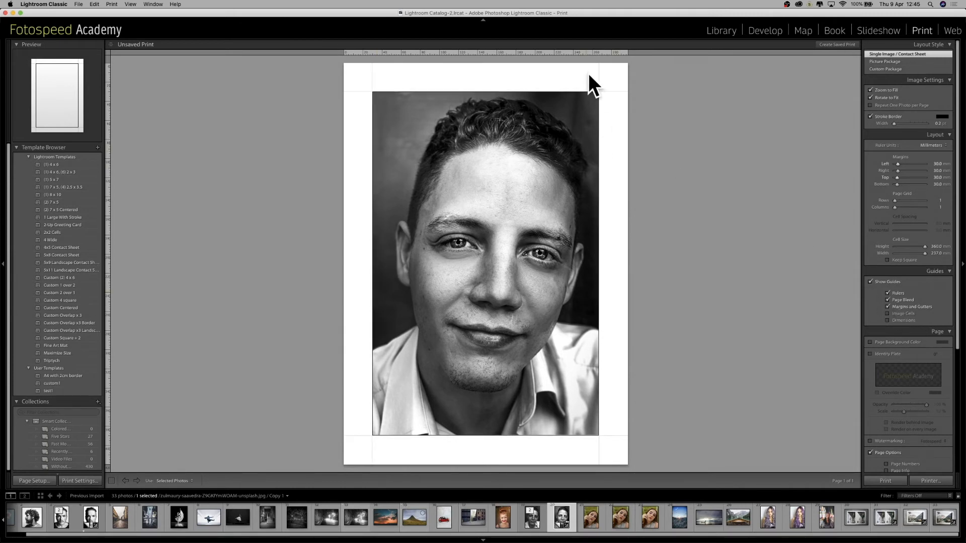
left_click(888, 314)
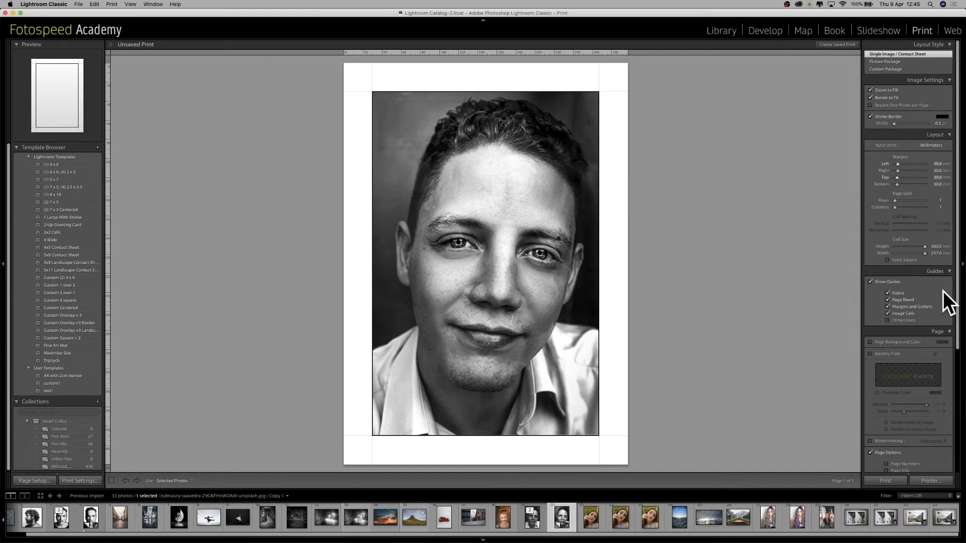
left_click(898, 314)
left_click(901, 320)
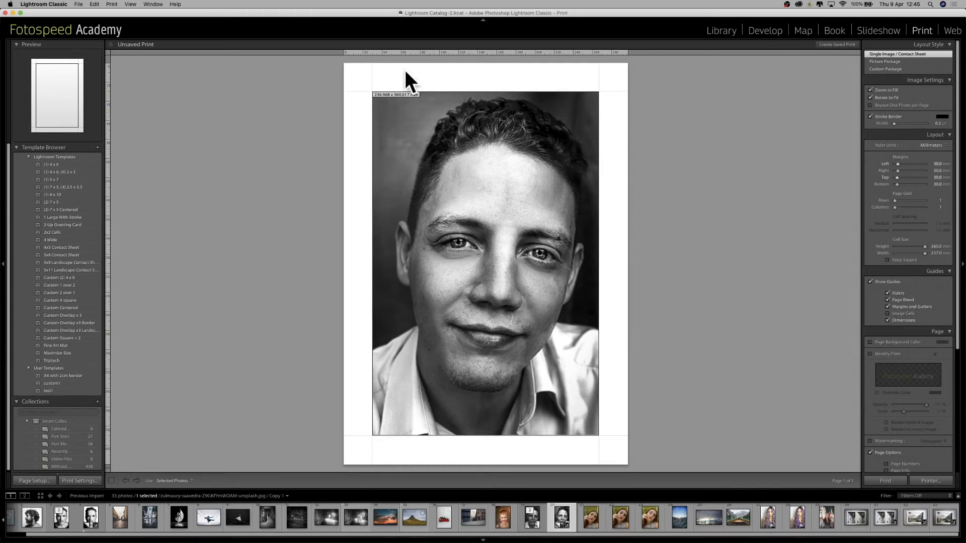
left_click(892, 319)
left_click(870, 281)
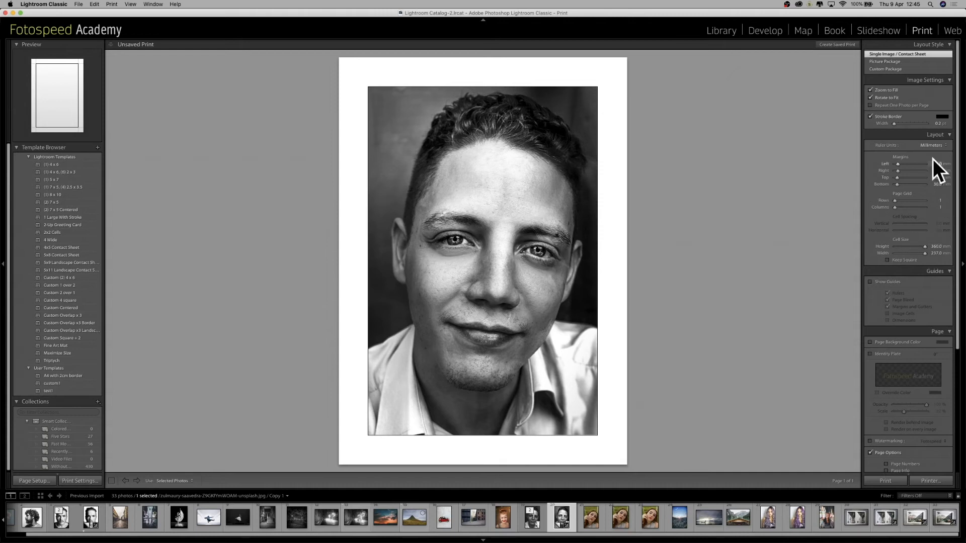
- Try a black page background, recolour it light grey and pale yellow, and turn the page background colour off
left_click(895, 342)
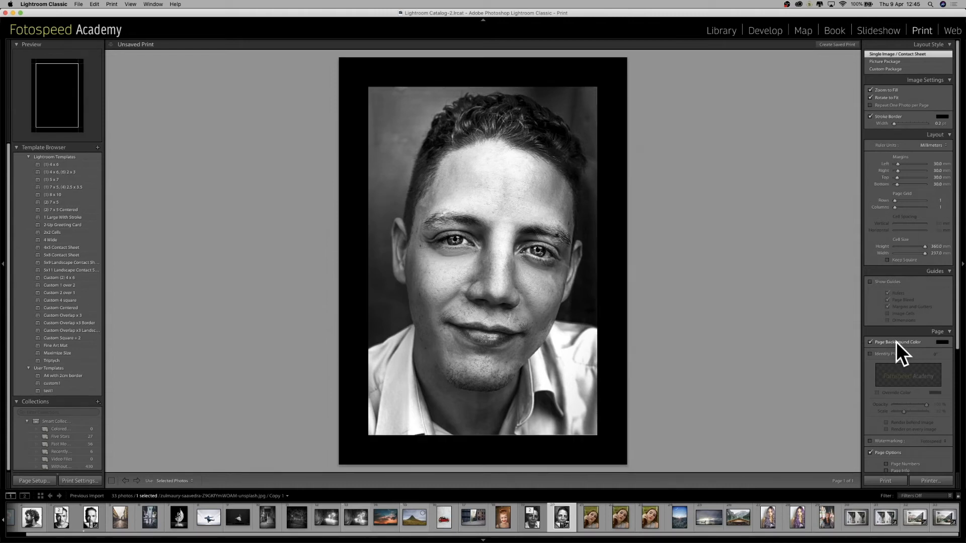
left_click(897, 342)
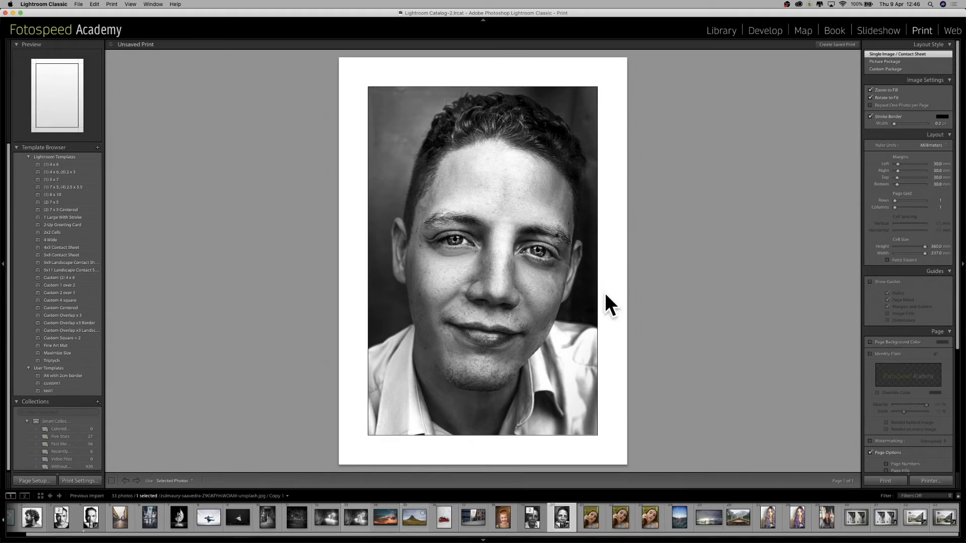
left_click(913, 343)
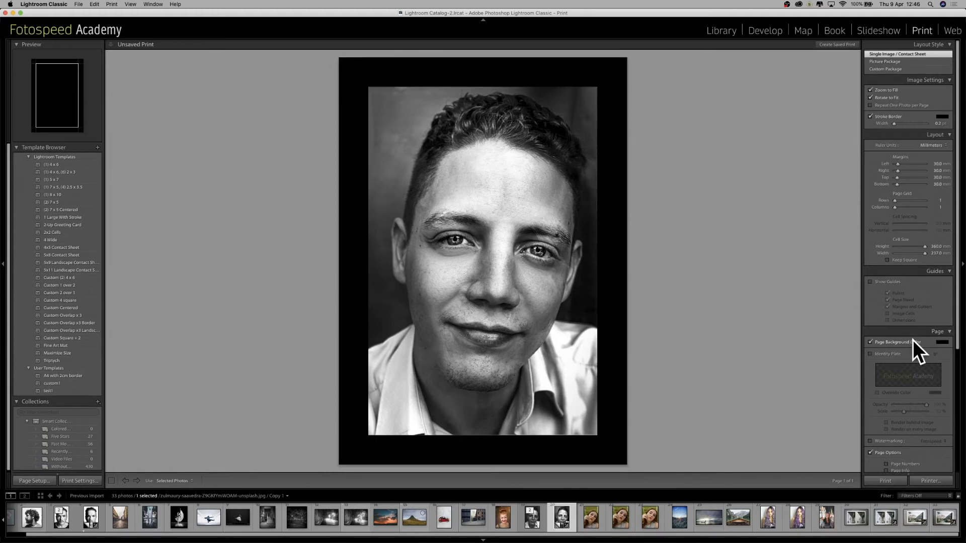
left_click(940, 342)
left_click(890, 359)
left_click_drag(890, 360, 899, 350)
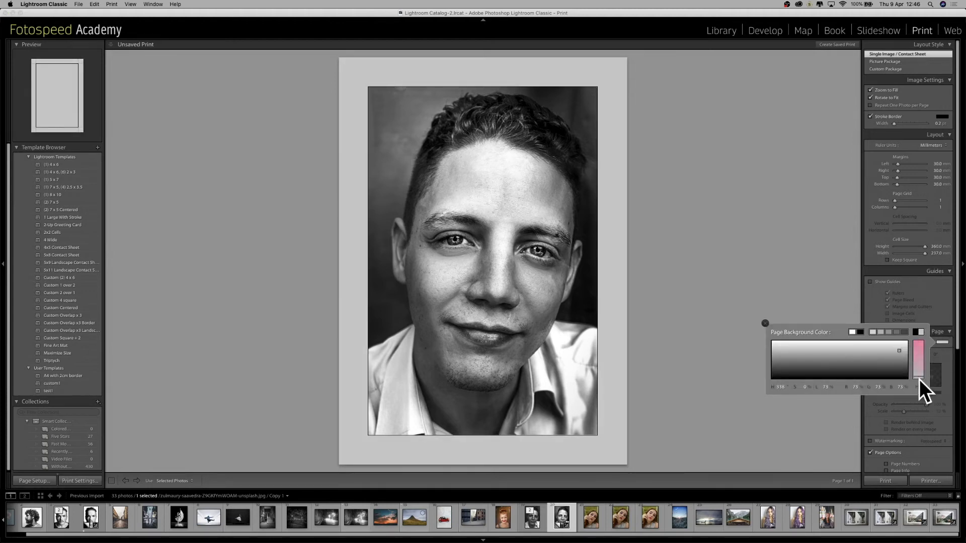
left_click_drag(919, 379, 806, 343)
left_click(938, 341)
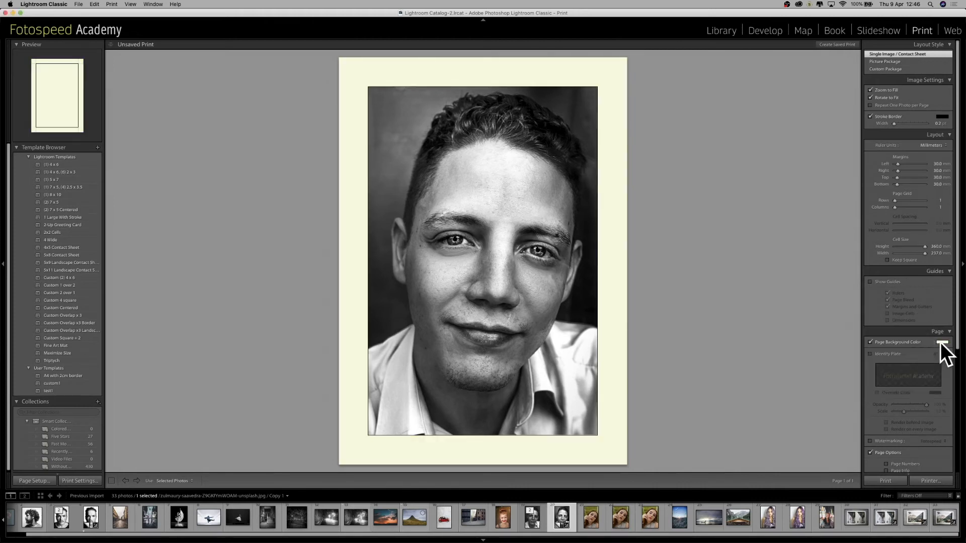
left_click(870, 342)
- Review the styled text identity plate "Fotospeed Academy" in the Identity Plate Editor and accept its settings
scroll(870, 302, "down", 5)
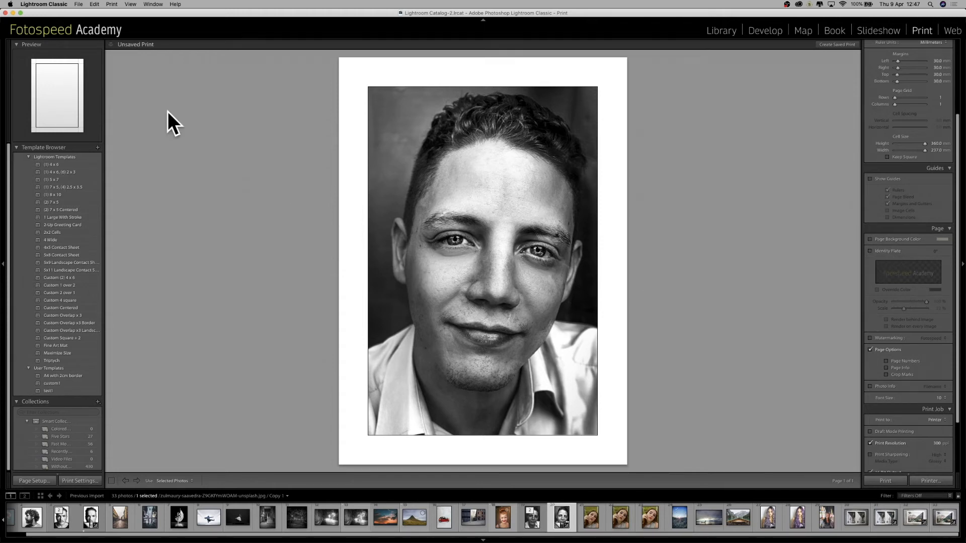
left_click(41, 4)
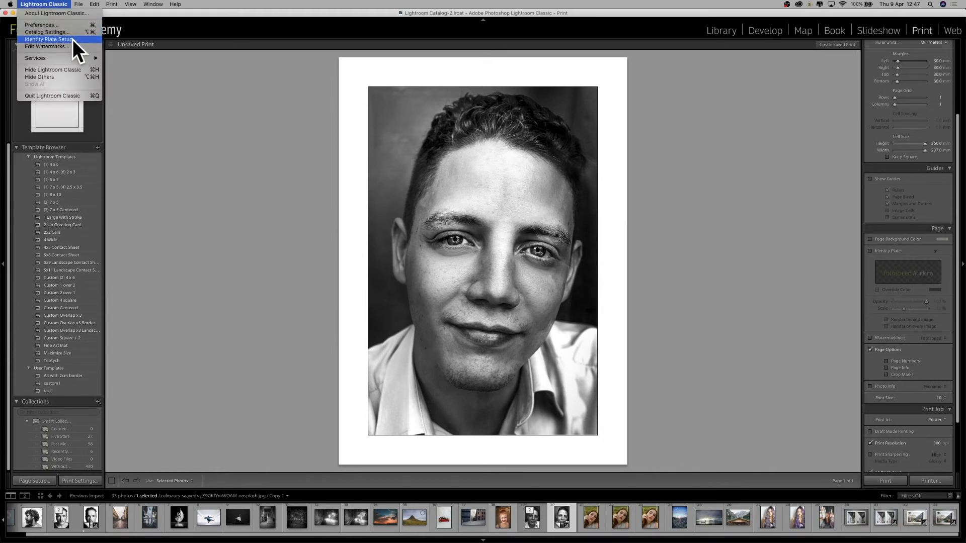
left_click(73, 39)
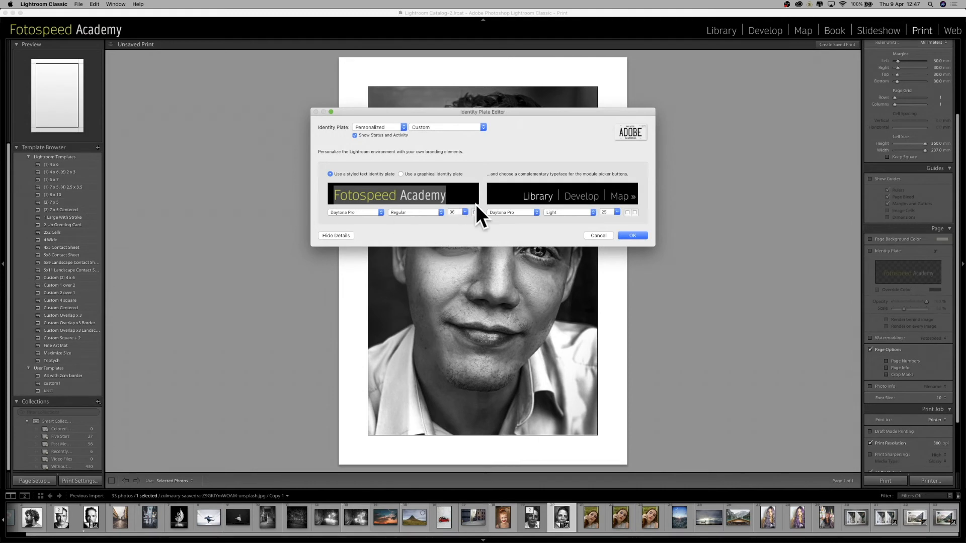
left_click(633, 234)
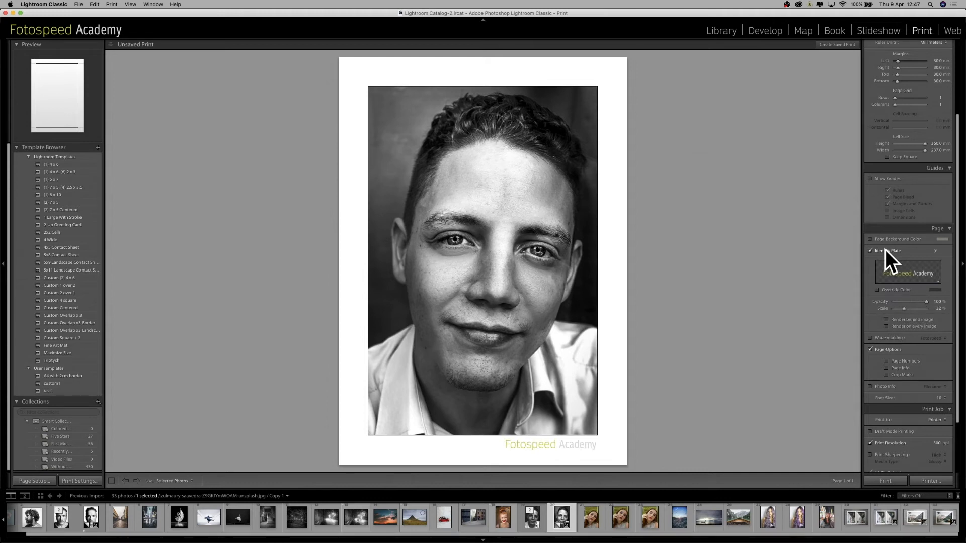
- Try the identity plate slightly enlarged beneath the portrait, toggle Override Color, and remove the plate from the page
mouse_move(553, 447)
left_mouse_down()
mouse_move(571, 448)
mouse_move(528, 252)
mouse_move(438, 108)
mouse_move(576, 394)
mouse_move(604, 405)
mouse_move(578, 405)
mouse_move(569, 450)
left_mouse_up()
left_click(678, 397)
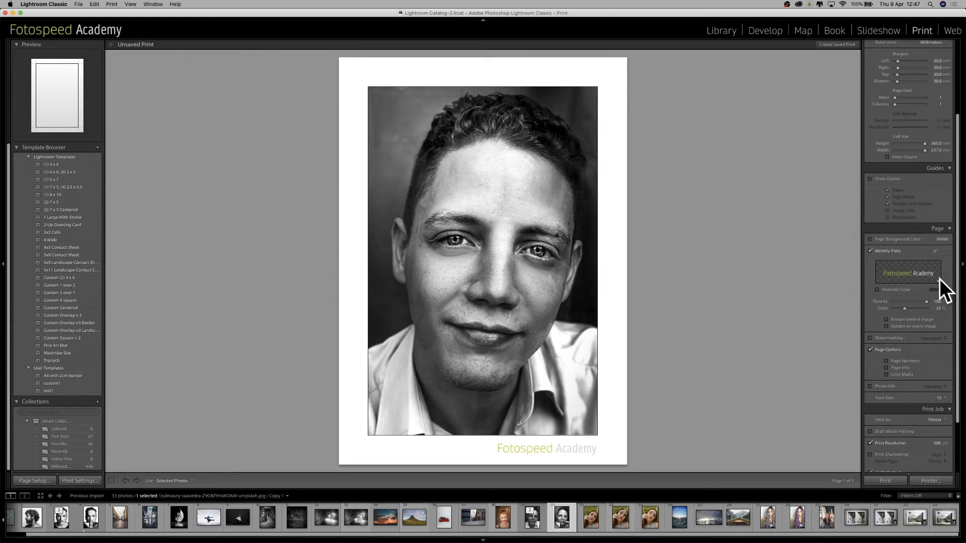
left_click(896, 289)
left_click(897, 288)
left_click(870, 252)
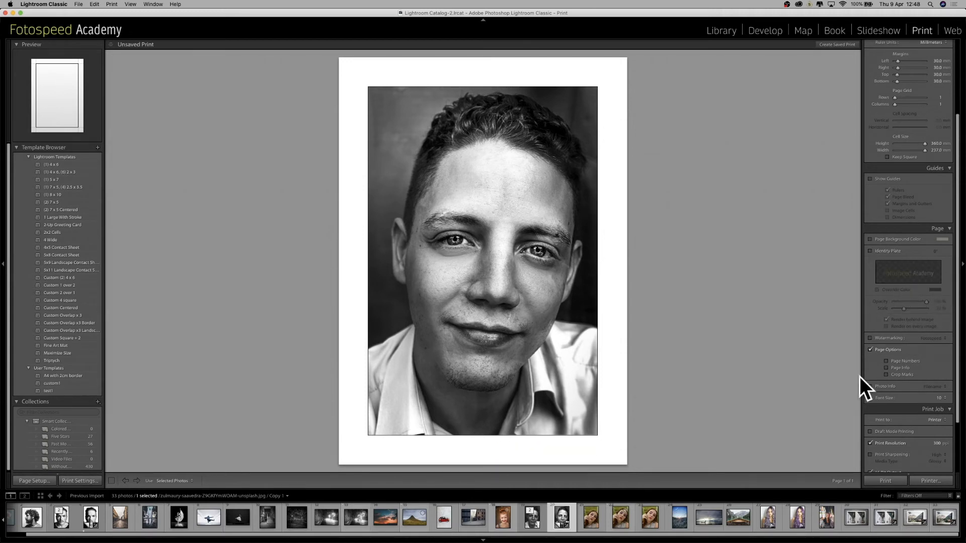
- Turn on watermarking and review the Fotospeed preset's options and Watermark Effects in the Watermark Editor
left_click(871, 338)
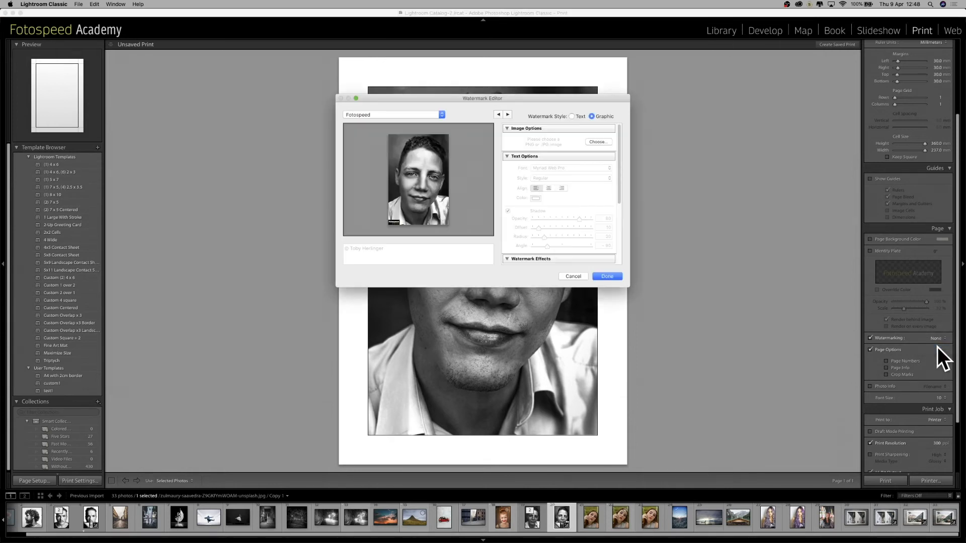
left_click(439, 110)
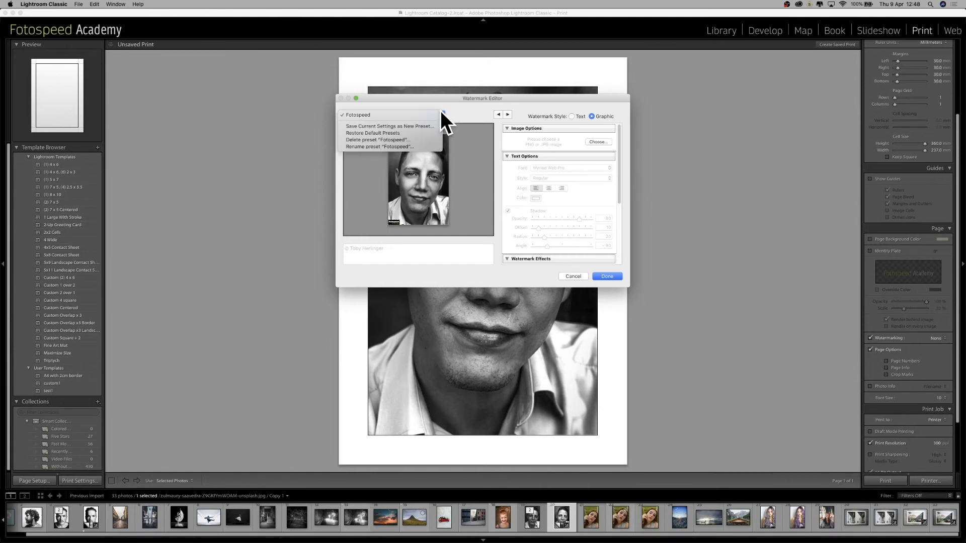
left_click(439, 110)
left_click_drag(618, 143, 628, 215)
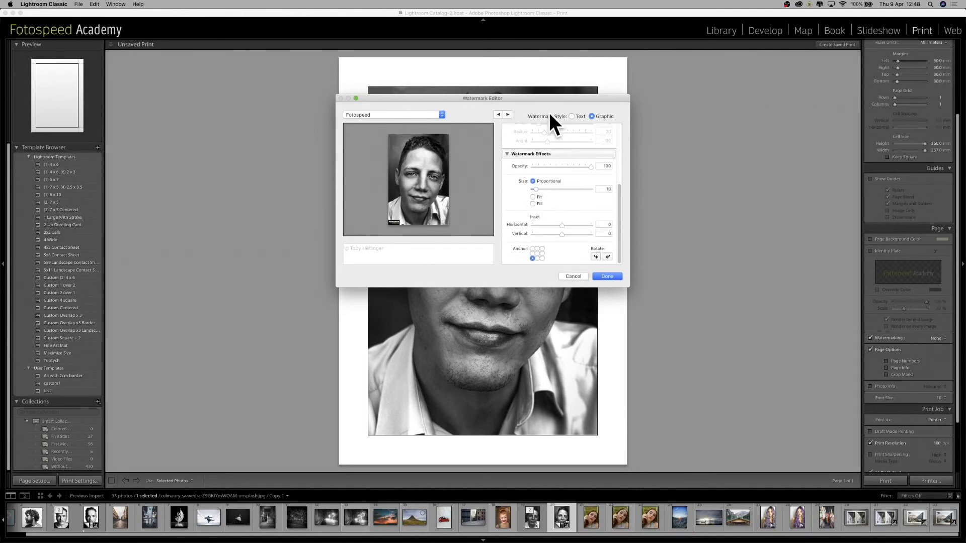
- Try anchoring the Fotospeed watermark in the photo's bottom-right corner, discard the preset edit and turn watermarking off
left_click(537, 254)
left_click(532, 259)
left_click(542, 257)
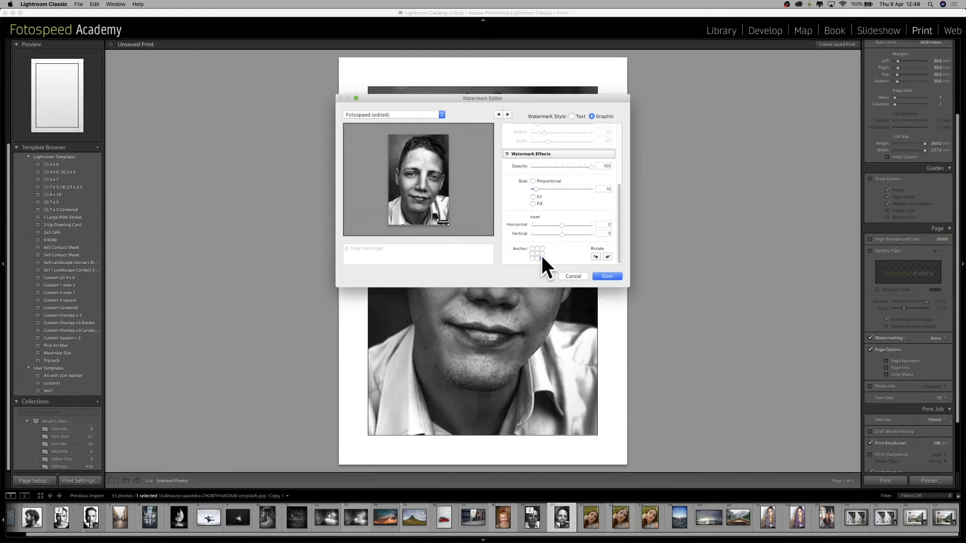
left_click(598, 275)
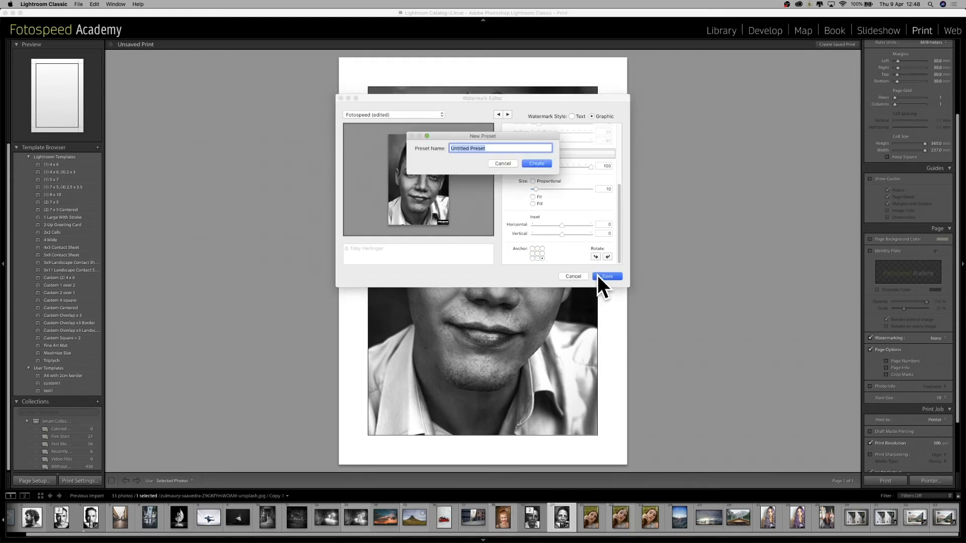
left_click(501, 164)
left_click(564, 276)
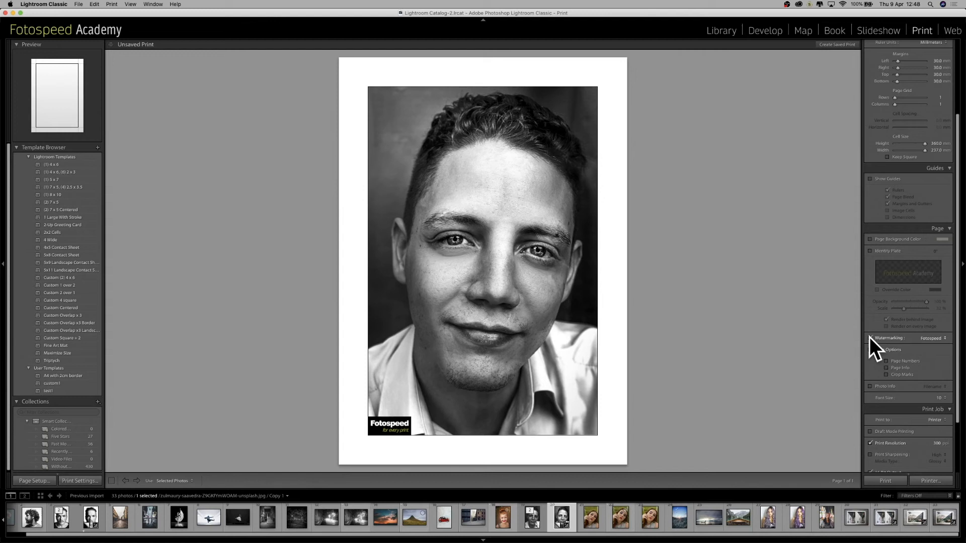
left_click(870, 338)
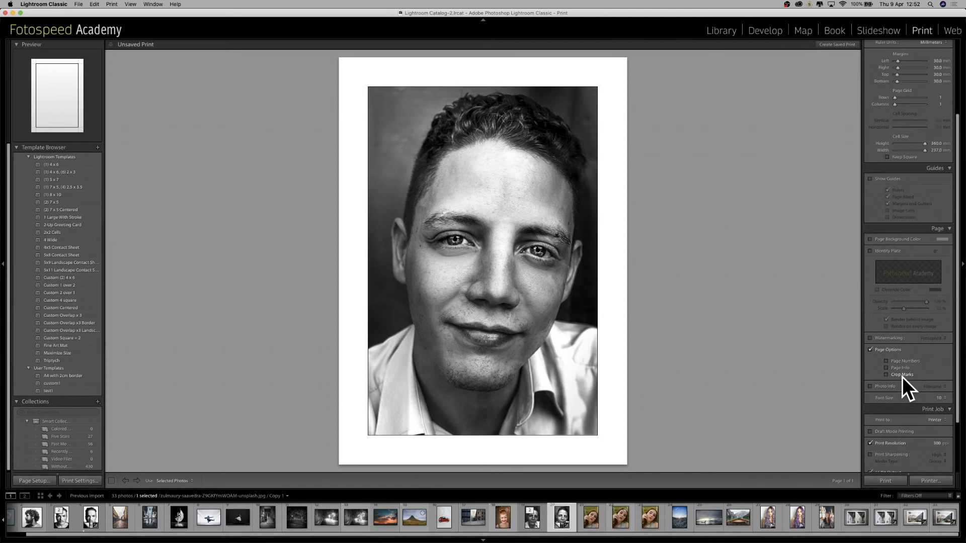
- Try printing Photo Info below the portrait as Filename, Caption and Exposure, and turn Photo Info off again
left_click(884, 383)
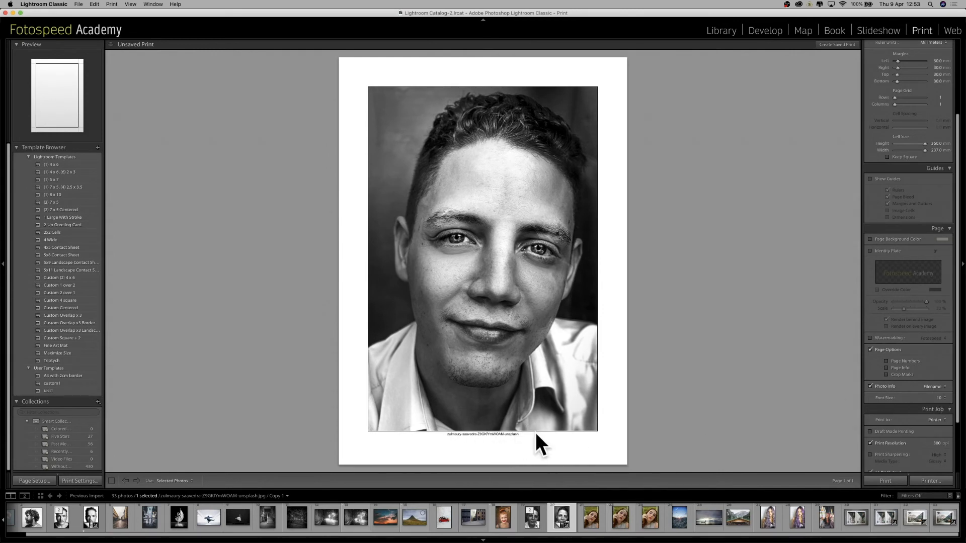
left_click(938, 387)
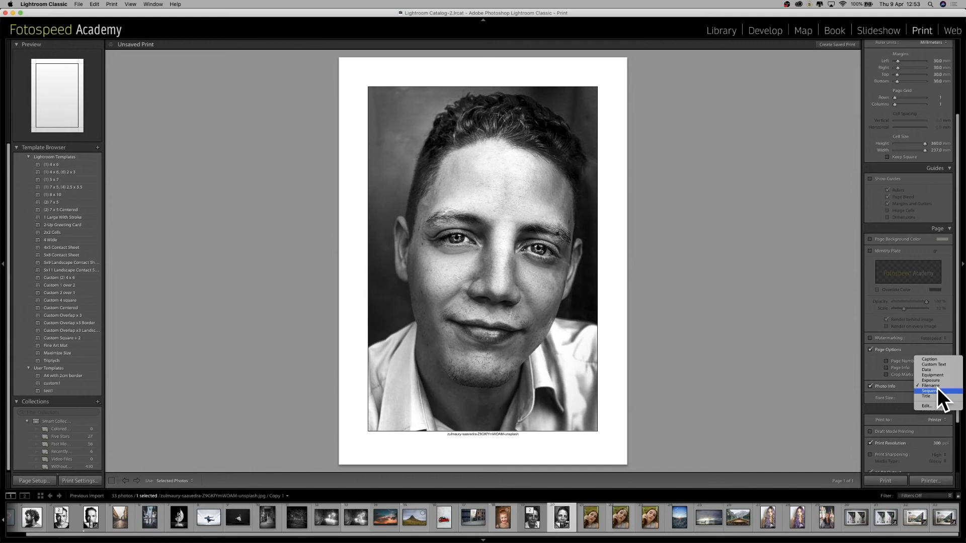
left_click(931, 360)
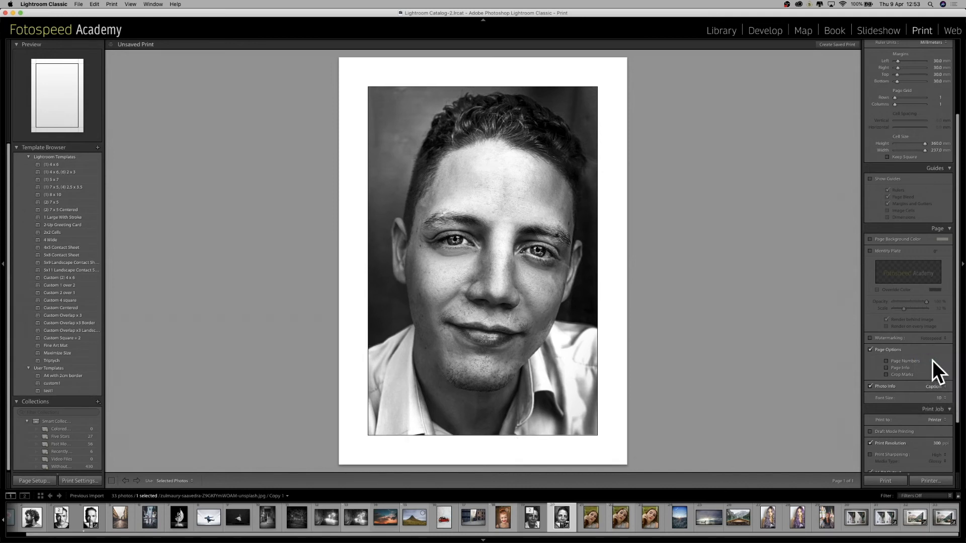
left_click(938, 385)
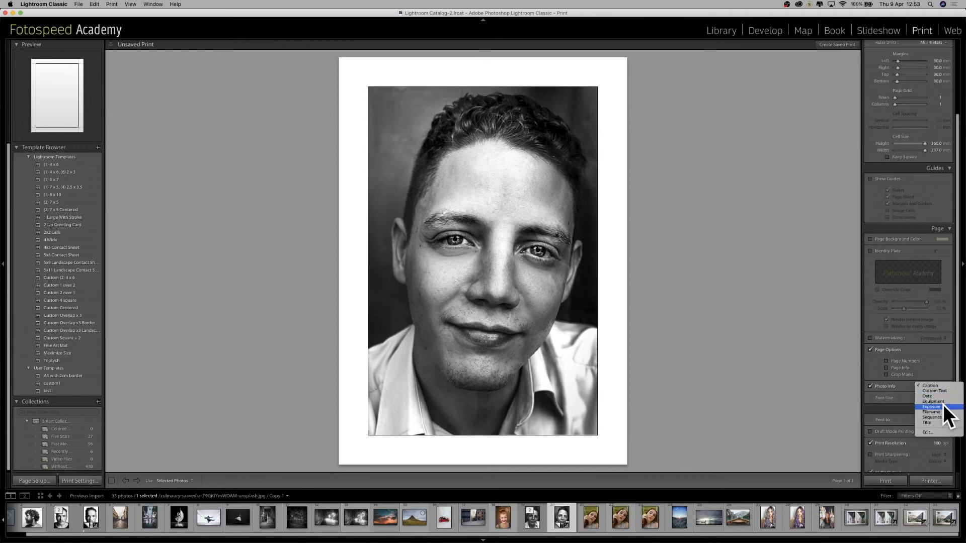
left_click(943, 407)
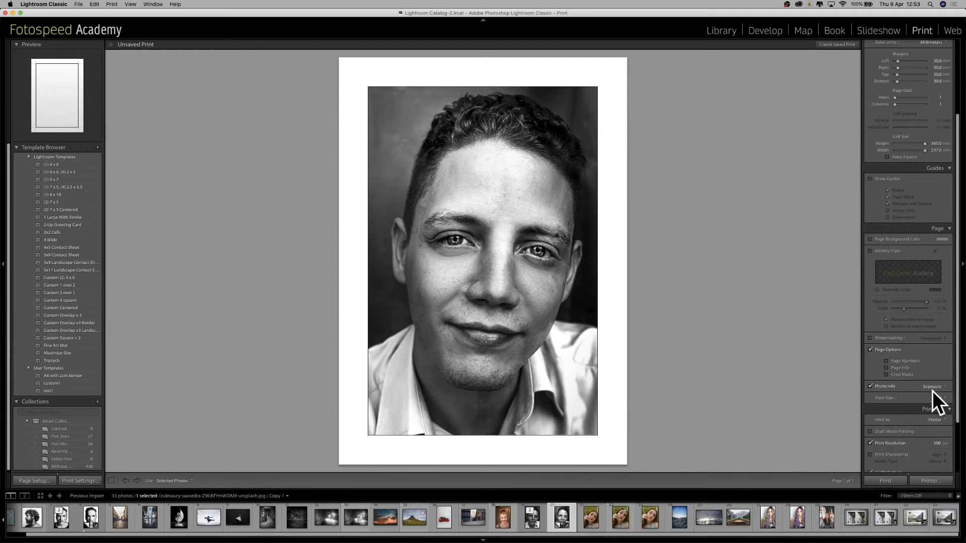
left_click(870, 387)
- Try JPEG File as the print job's output and set it back to Printer
left_click_drag(959, 401, 961, 481)
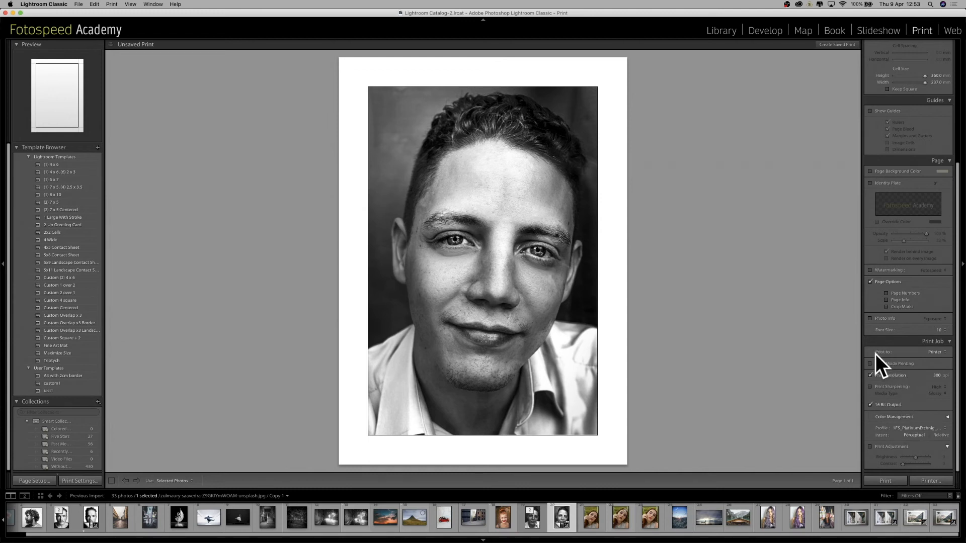
left_click(945, 353)
left_click(944, 356)
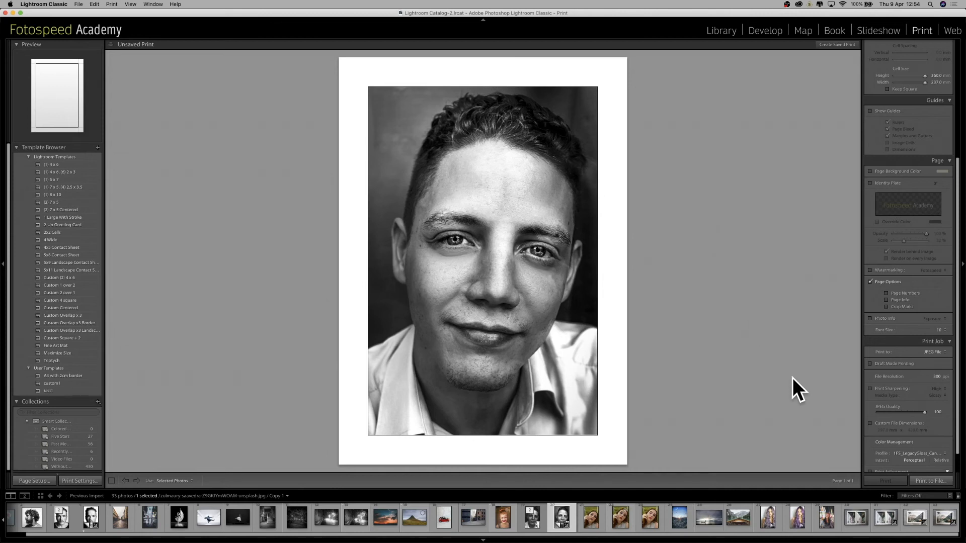
left_click(940, 352)
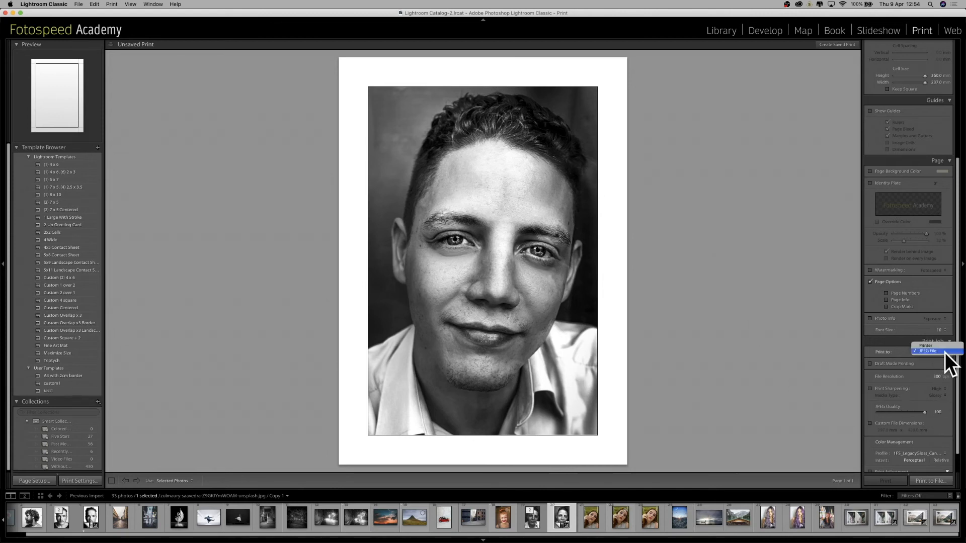
left_click(943, 348)
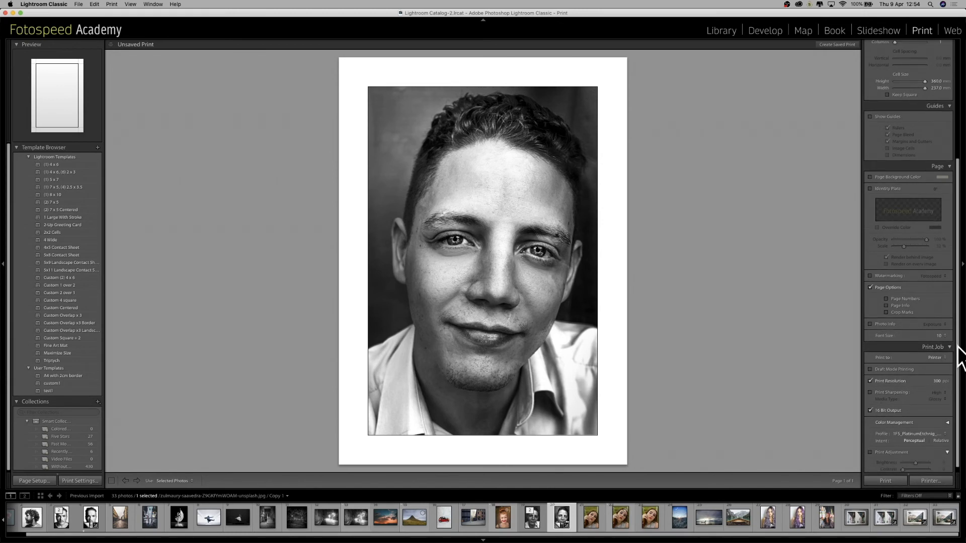
- Try Draft Mode Printing for the print job and turn it off again
left_click_drag(957, 346, 961, 381)
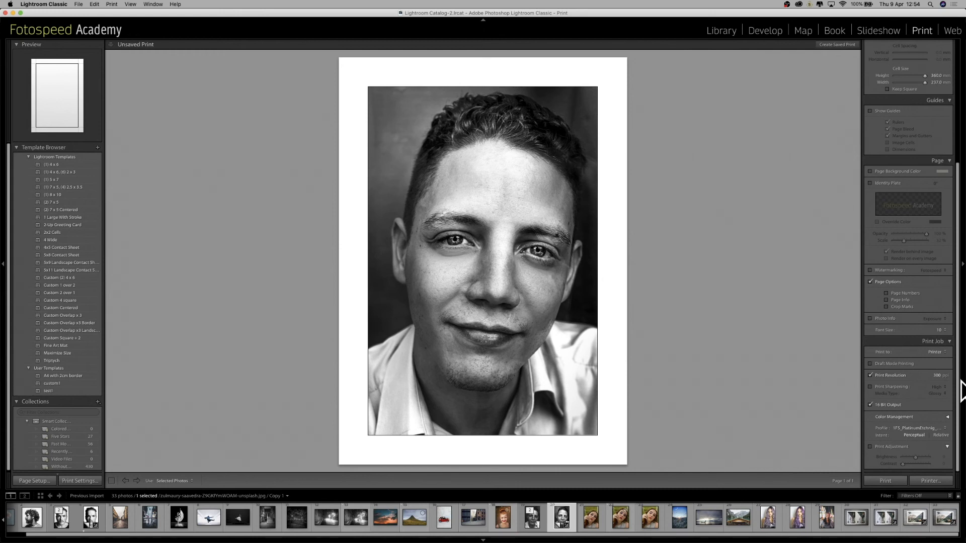
left_click(882, 363)
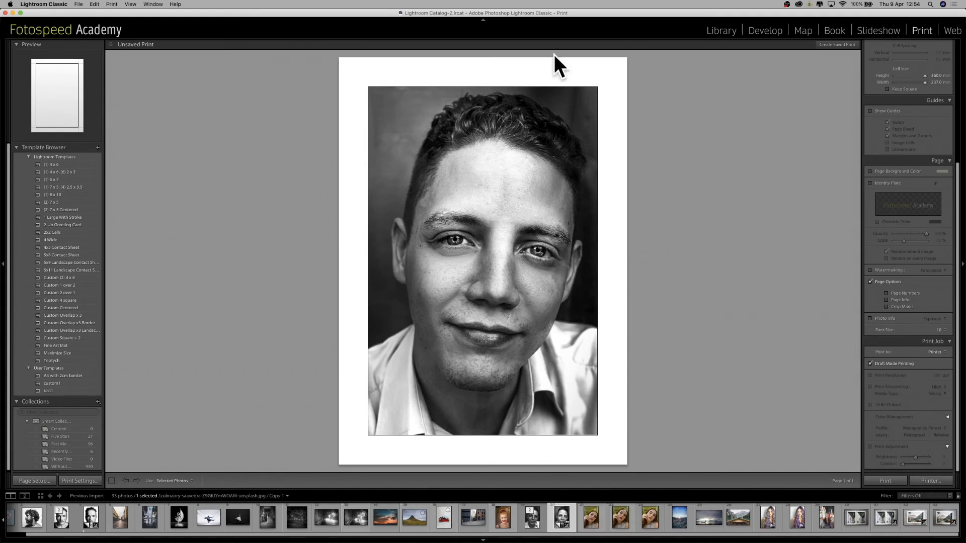
left_click(871, 363)
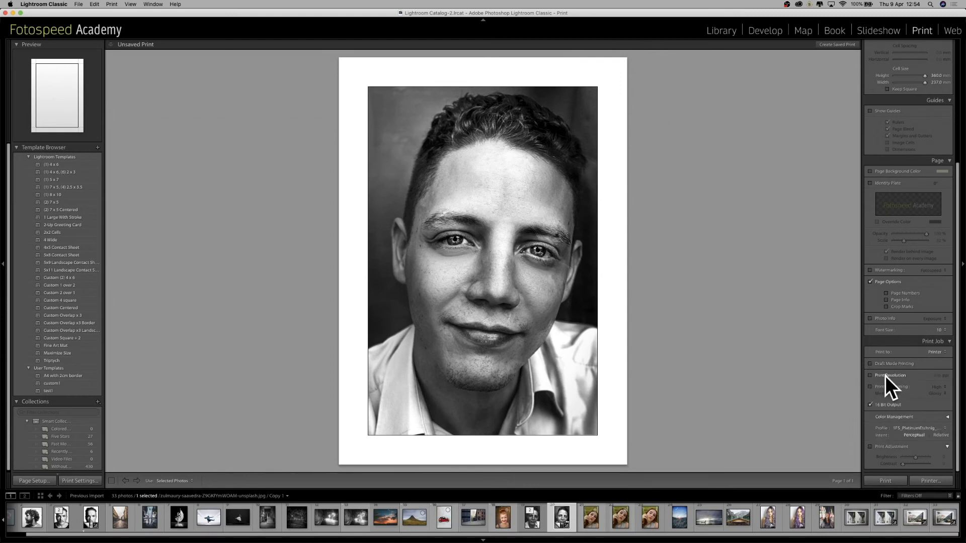
- Keep Print Resolution enabled at 300 ppi, try Print Sharpening with its strength options, and turn sharpening off again
left_click(886, 376)
left_click(888, 388)
left_click(889, 388)
left_click(884, 389)
left_click(924, 388)
left_click(880, 387)
- Choose the 1FS_PlatinumEtching_Epson-P600_OFFICE_06-03-20.icm profile under Color Management and leave Print Adjustment off
left_click(922, 425)
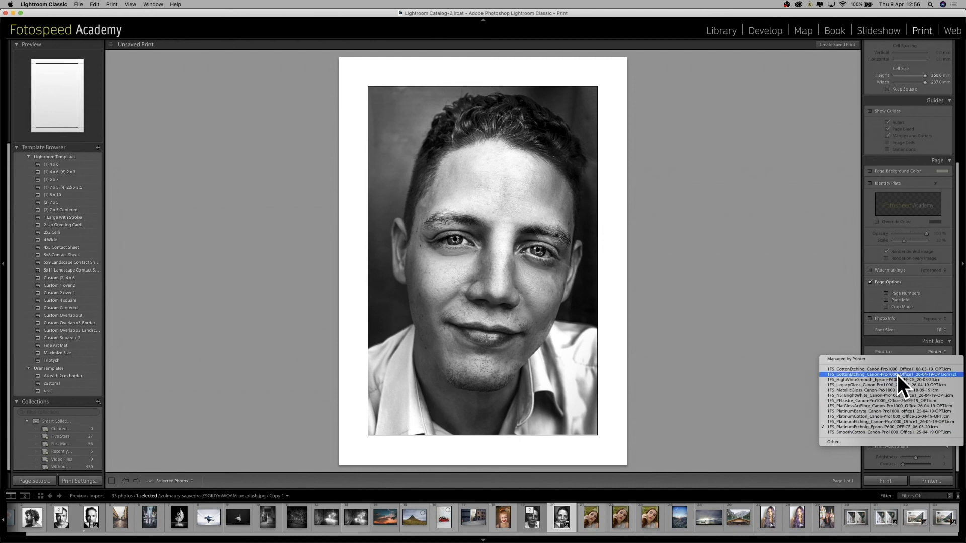
left_click(909, 425)
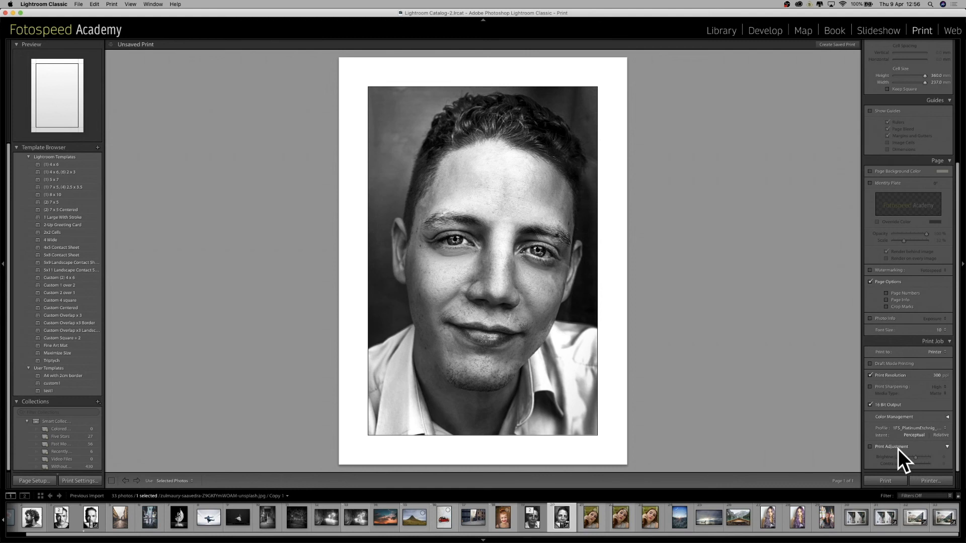
left_click(870, 448)
- Open the Print dialog for the EPSON SC-P600 Series and show its Print Settings options
left_click(929, 481)
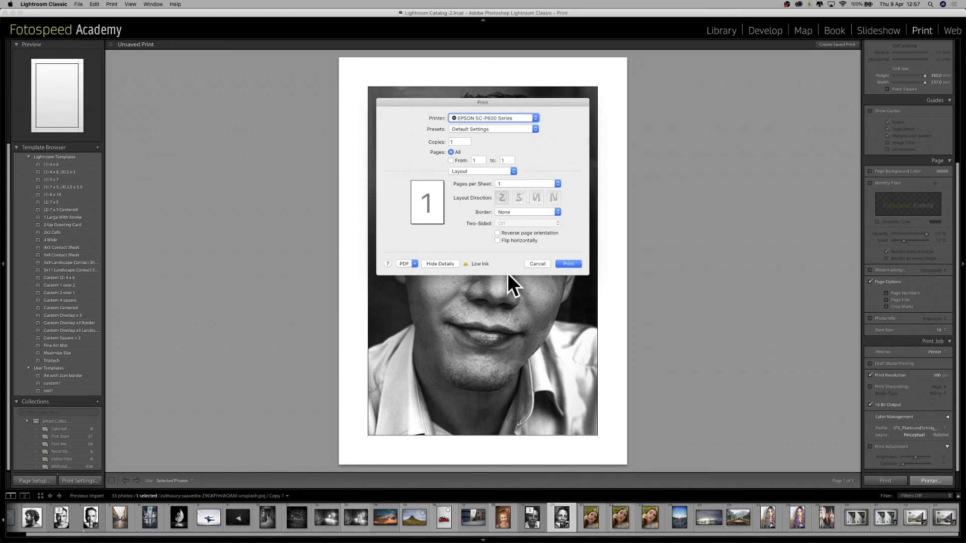
left_click(512, 167)
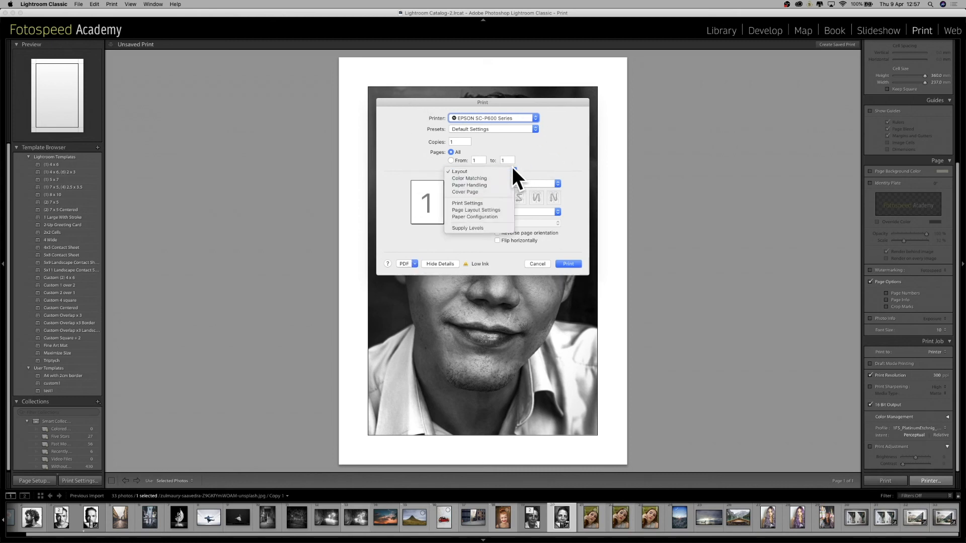
left_click(542, 166)
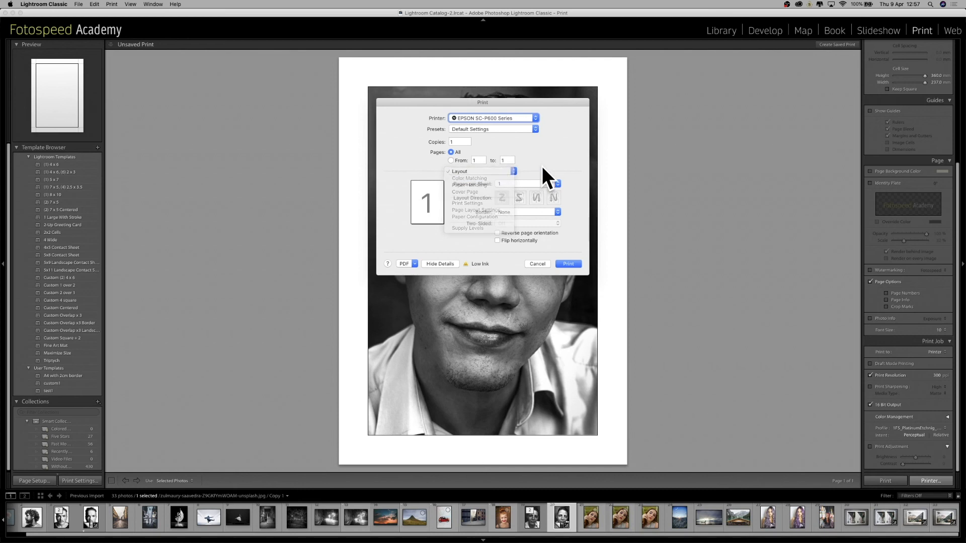
left_click(511, 169)
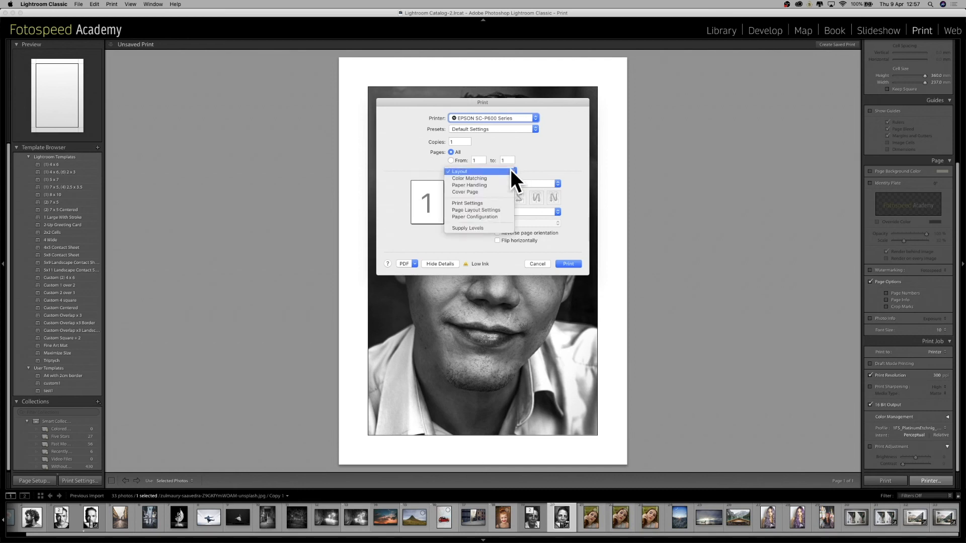
left_click(505, 199)
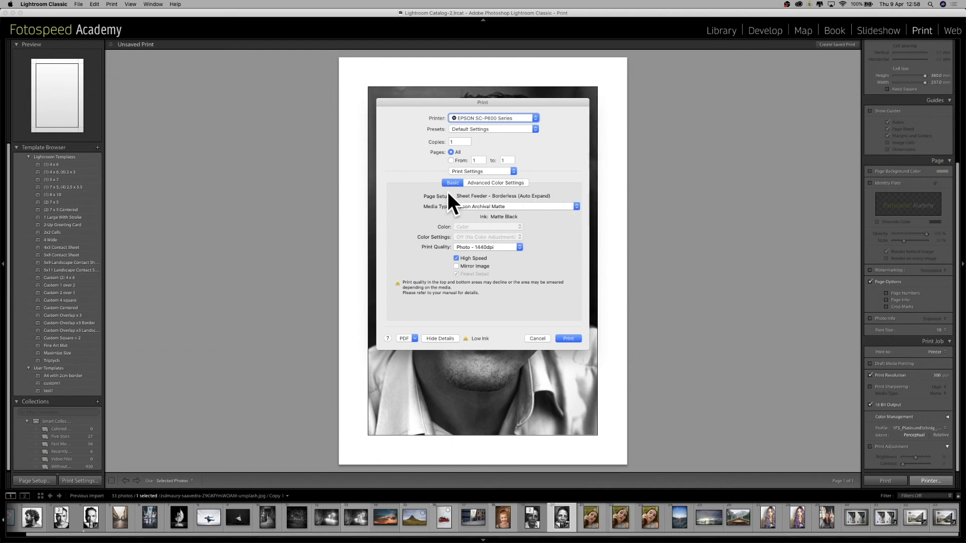
- Try Epson Premium Semigloss as the media type and set it back to Epson Archival Matte
left_click(579, 204)
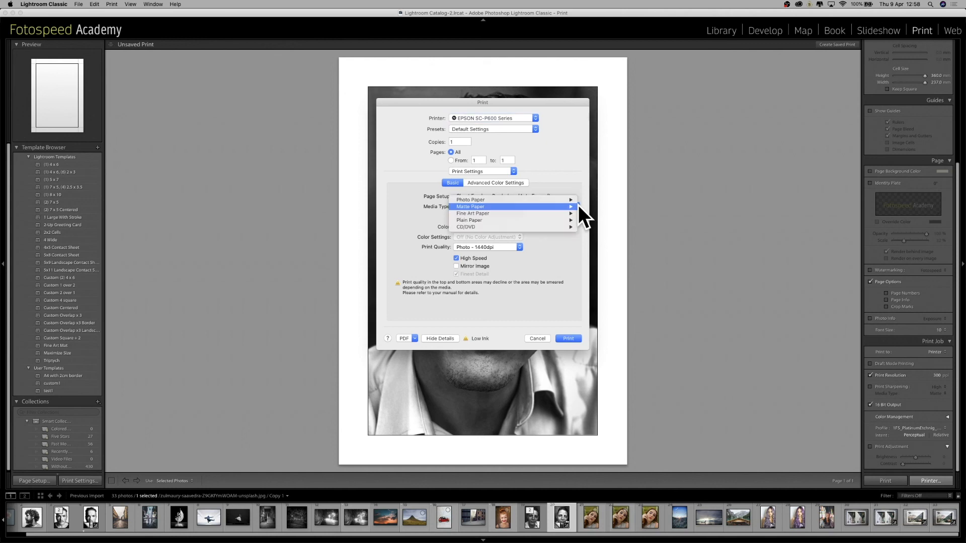
mouse_move(567, 198)
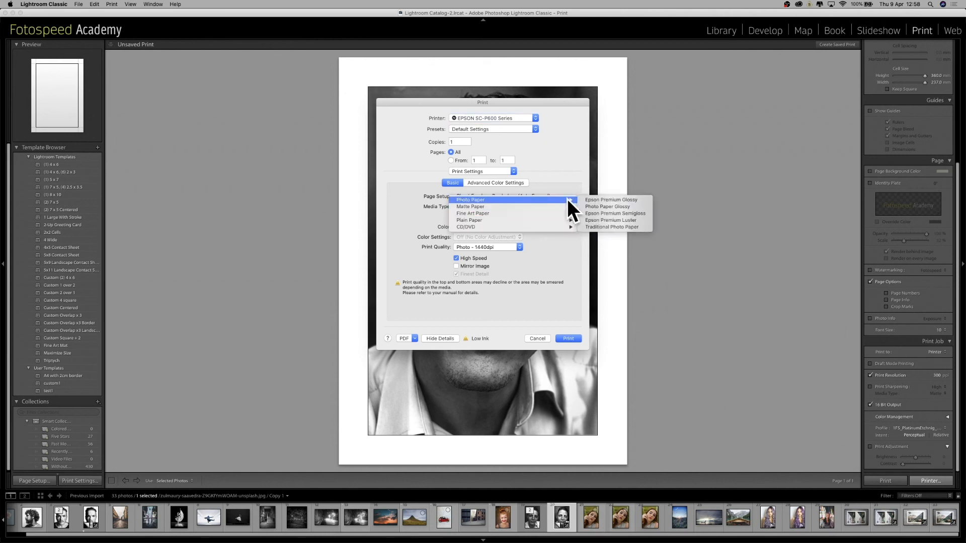
left_click(605, 213)
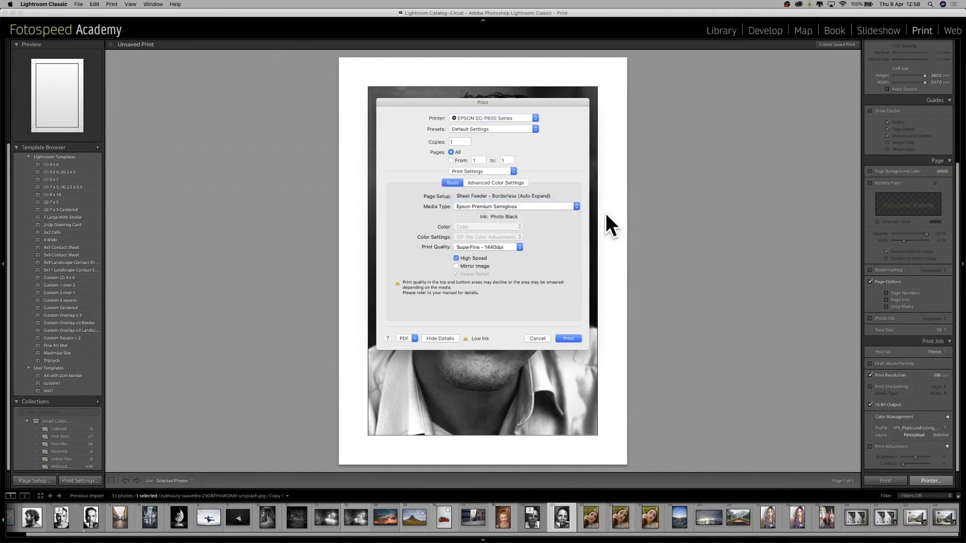
left_click(576, 206)
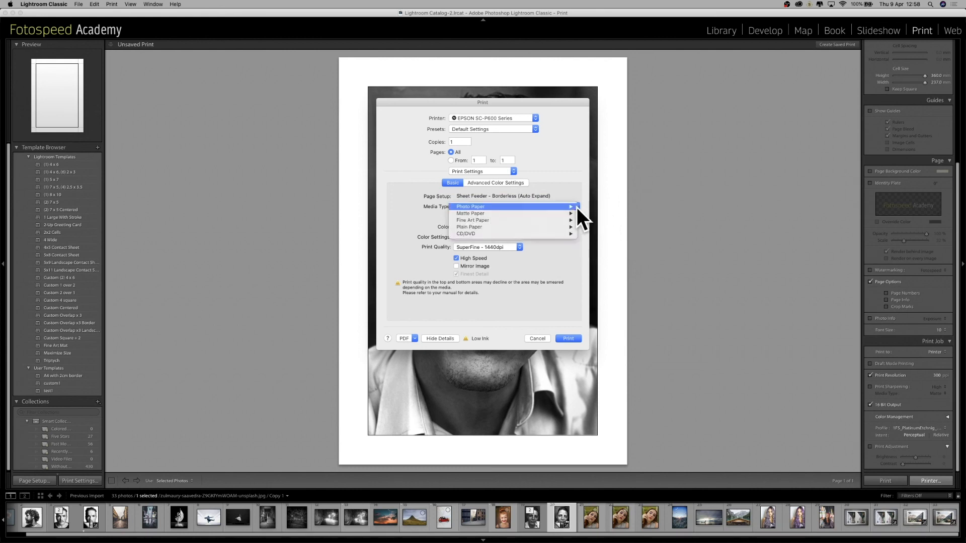
mouse_move(568, 206)
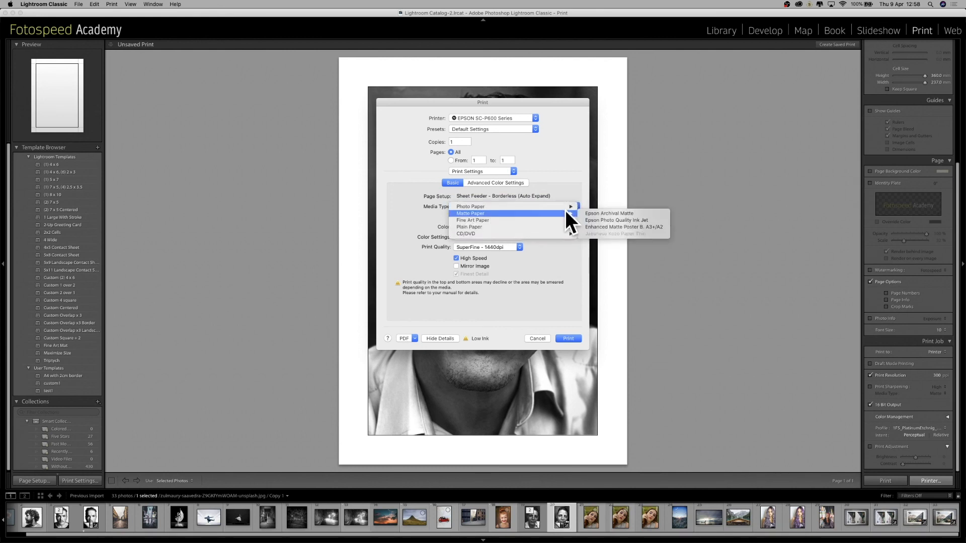
left_click(598, 213)
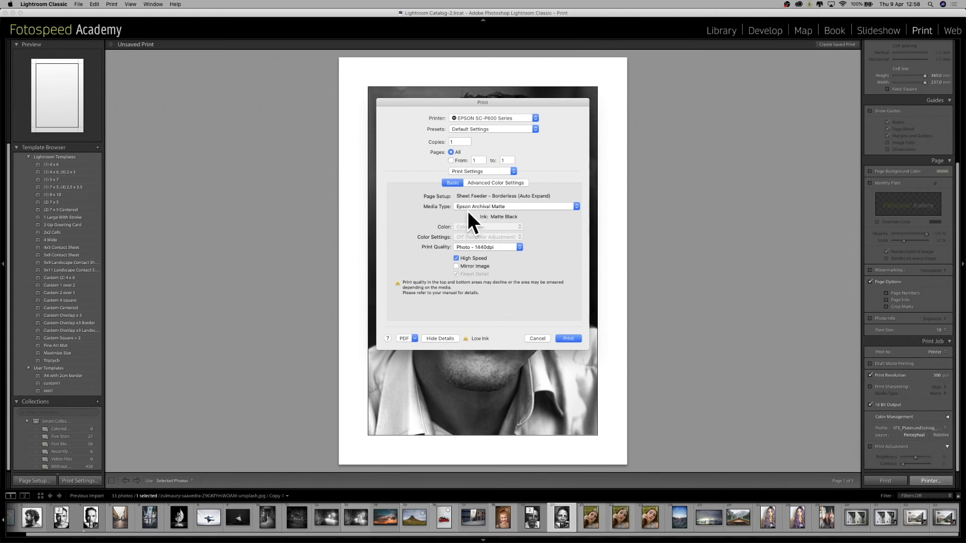
- Review the media type categories, keep Epson Archival Matte and send the portrait to the printer
left_click(517, 206)
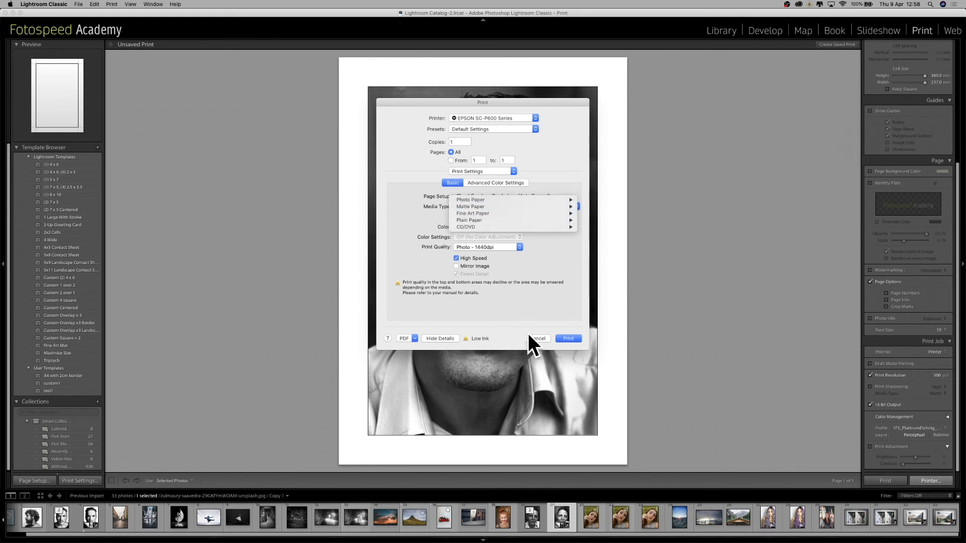
left_click(540, 275)
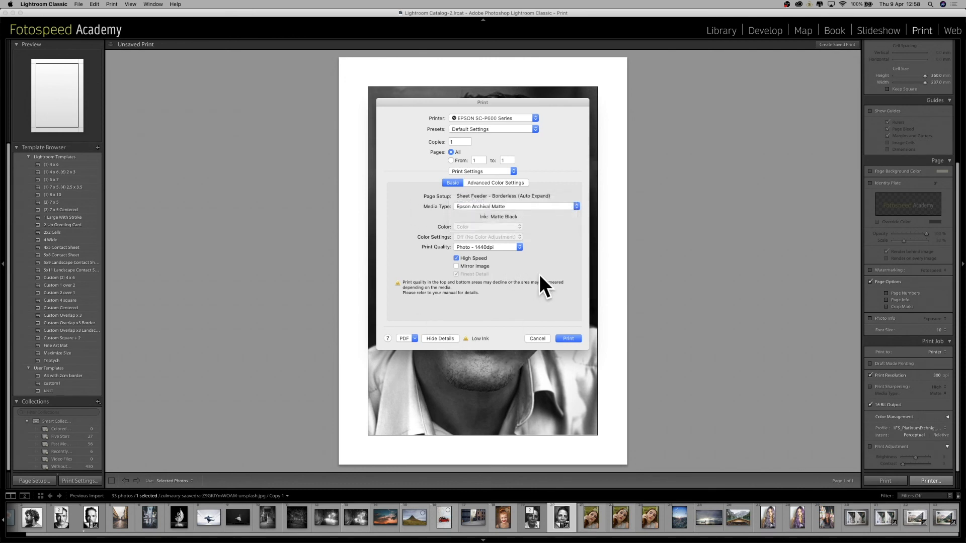
left_click(569, 338)
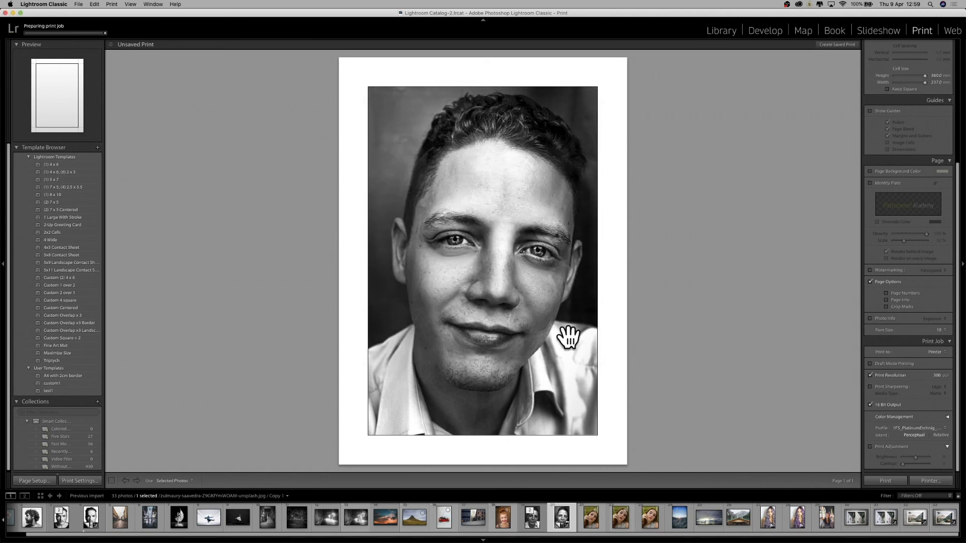